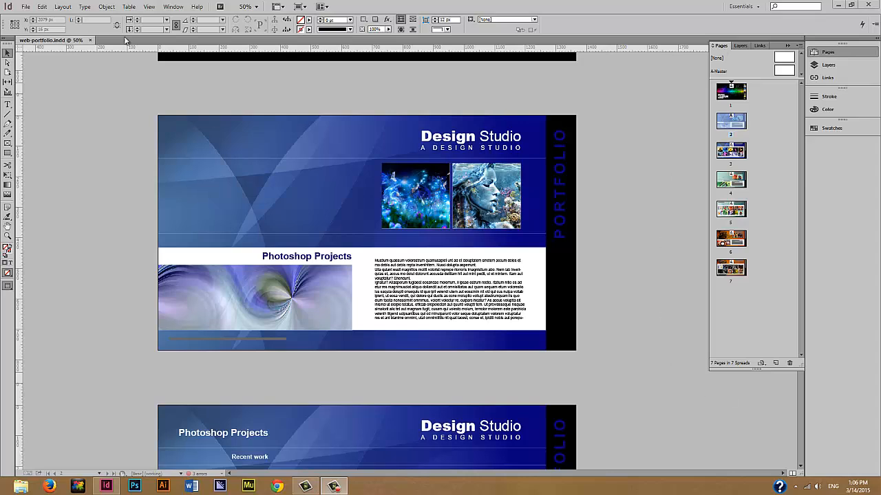
- On A-Master, draw a wide rectangle at the page's left edge and fill it Black
left_click(170, 7)
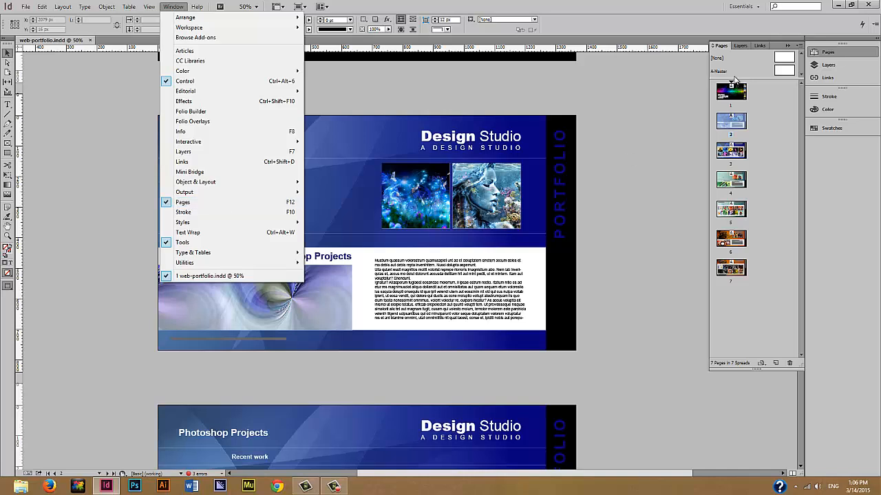
left_click(769, 102)
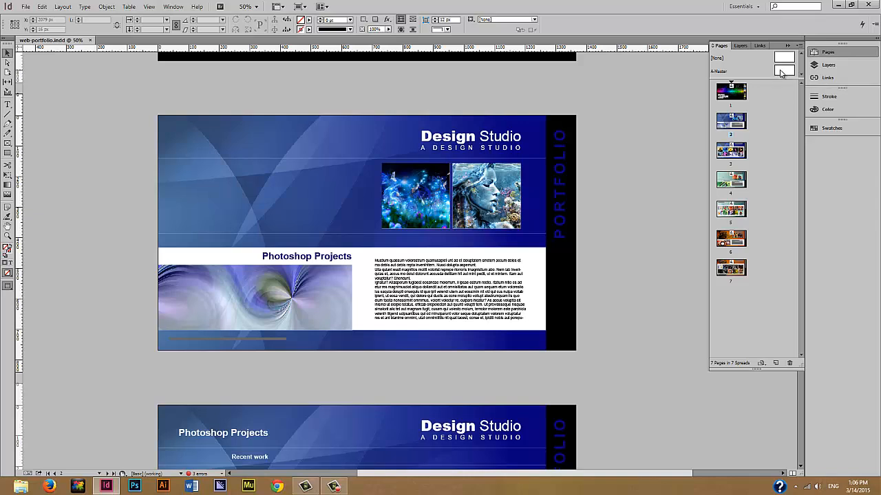
double_click(782, 71)
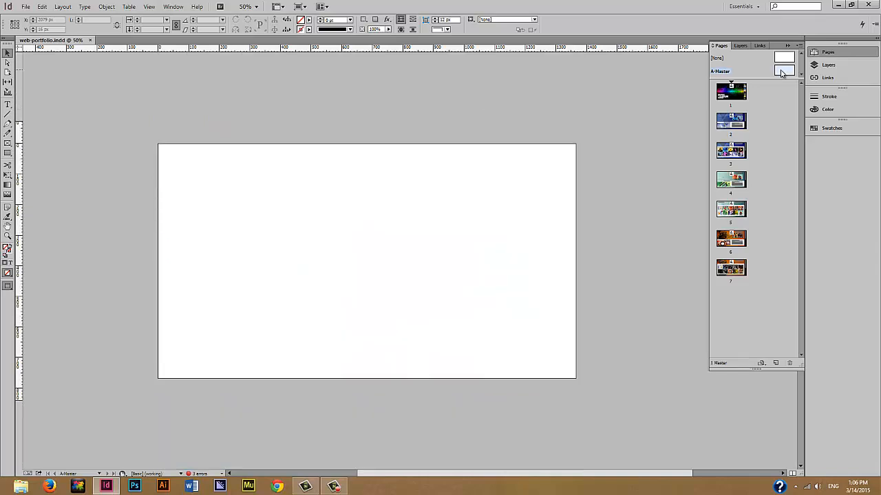
key("m")
left_click_drag(158, 238, 300, 262)
left_click(308, 20)
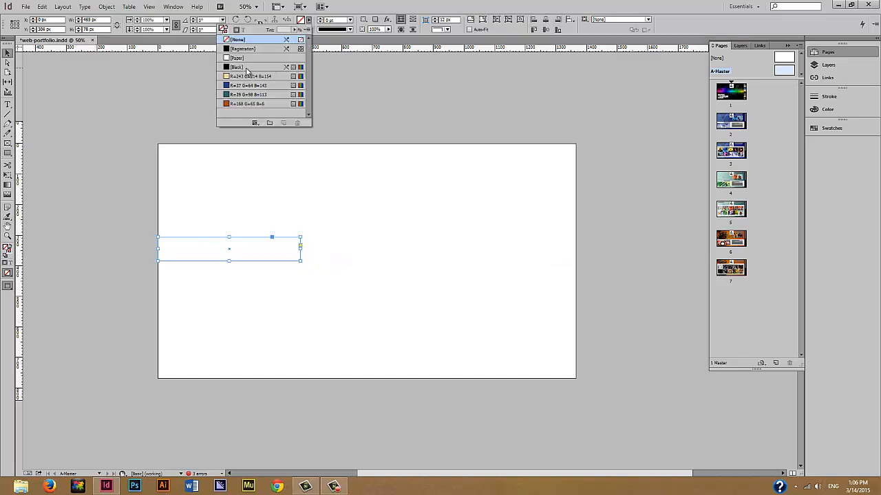
left_click(246, 67)
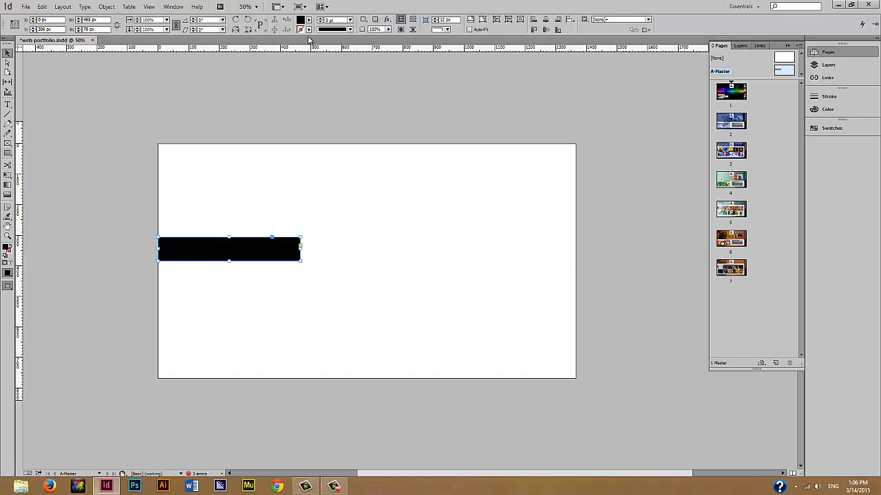
left_click(291, 172)
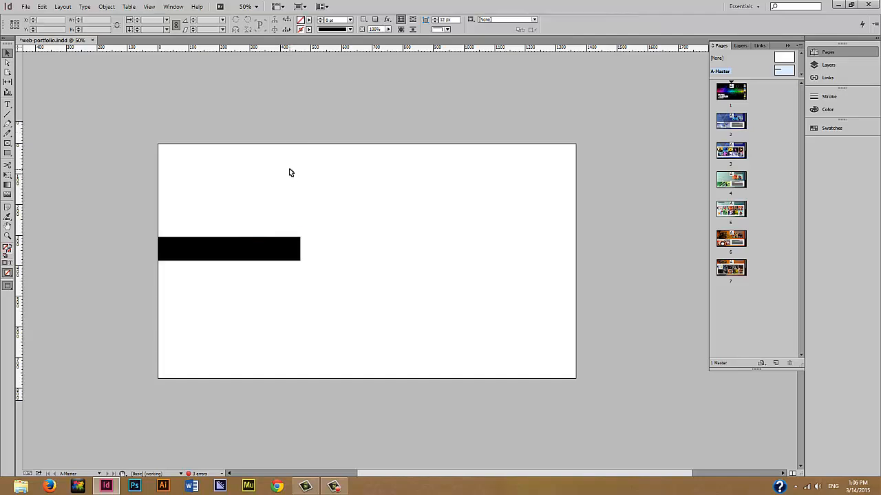
- Add a 'Photoshop Gallery' text frame and fit it onto the black bar
key("ctrl+equal")
key("ctrl+equal")
scroll(155, 218, "left", 5)
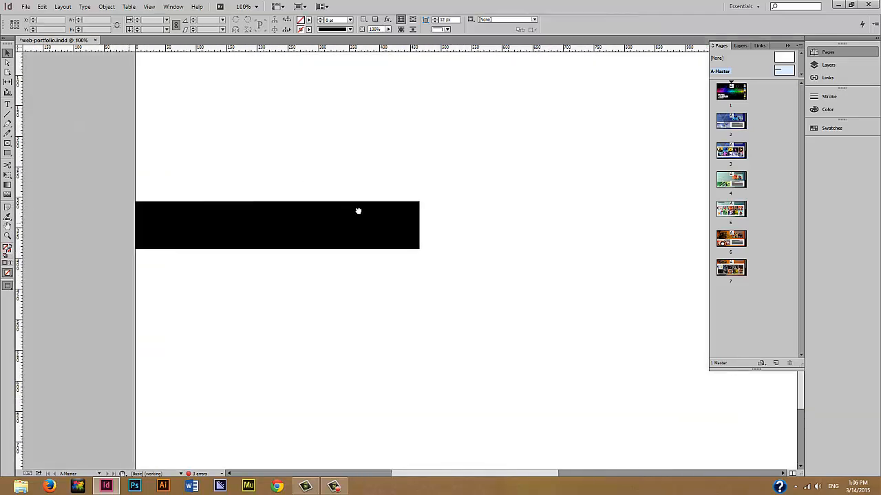
left_click(8, 105)
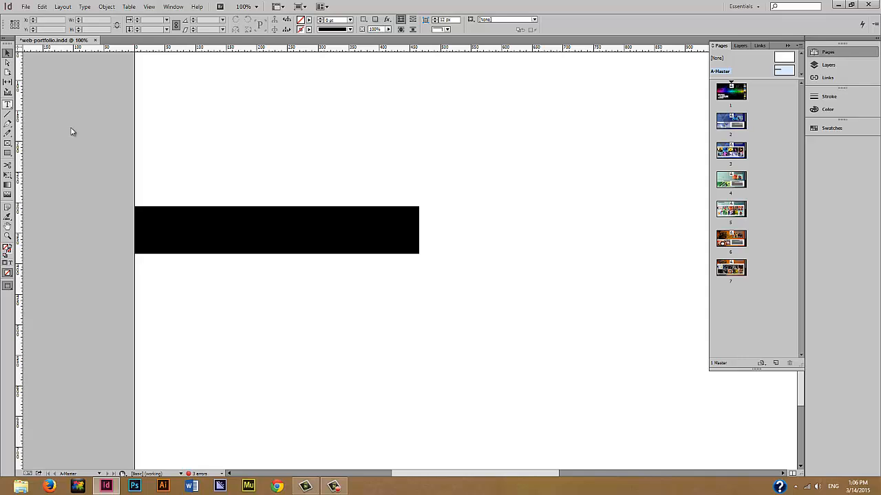
left_click_drag(187, 147, 422, 178)
type("Photosh")
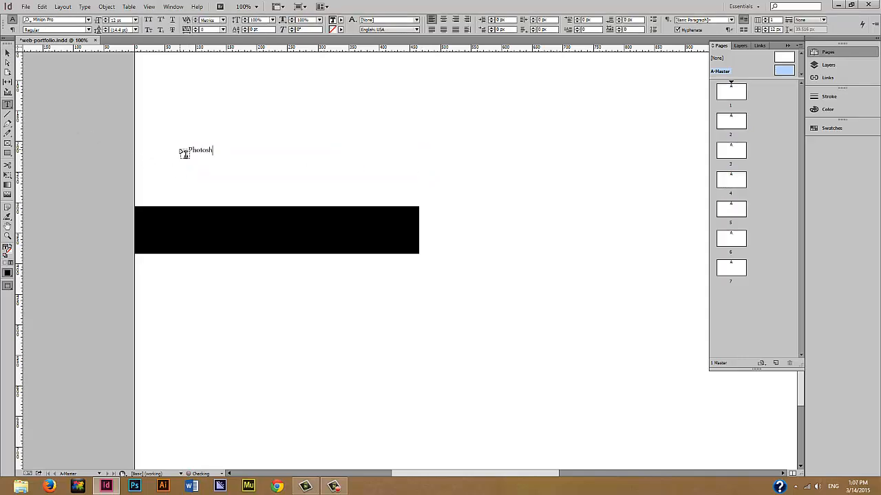
type("op Gallery")
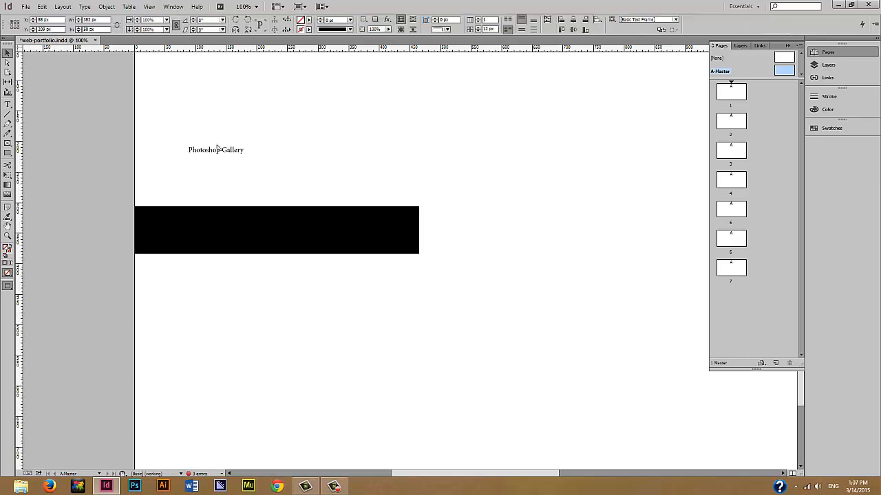
key("Escape")
left_click_drag(216, 152, 331, 232)
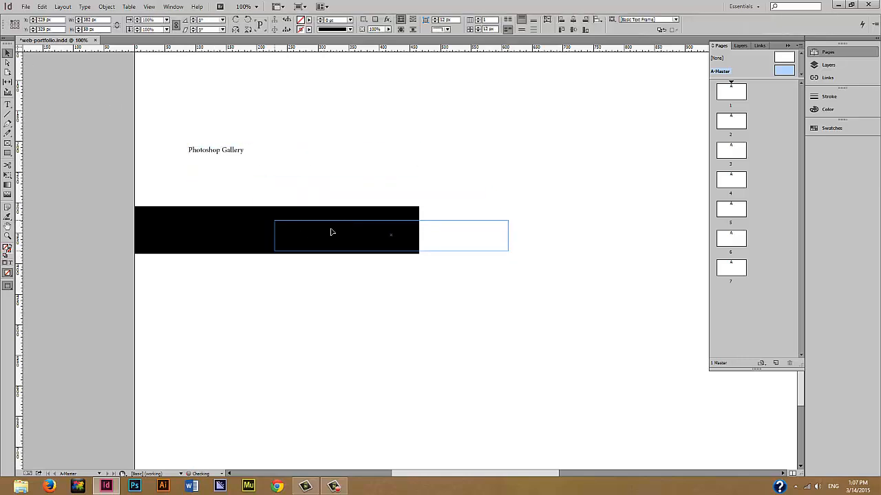
left_click_drag(507, 250, 414, 243)
- Make the Photoshop Gallery heading white and set it in Arial
left_click(8, 104)
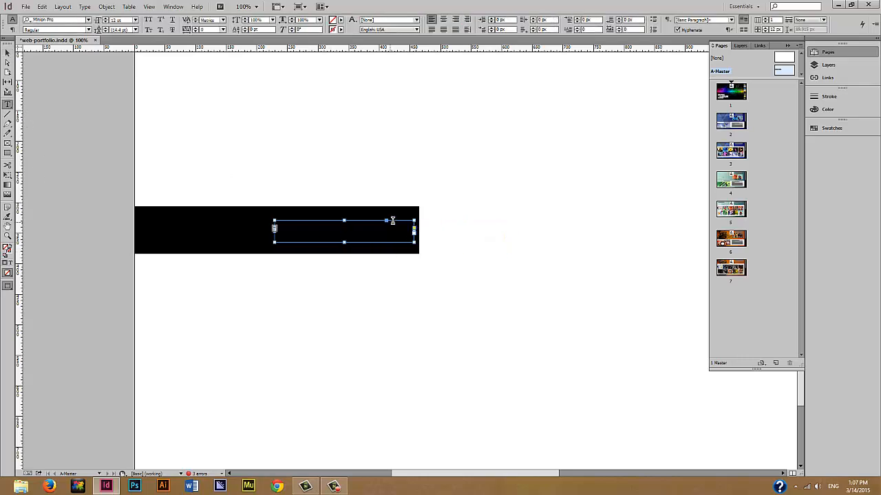
left_click_drag(278, 217, 255, 214)
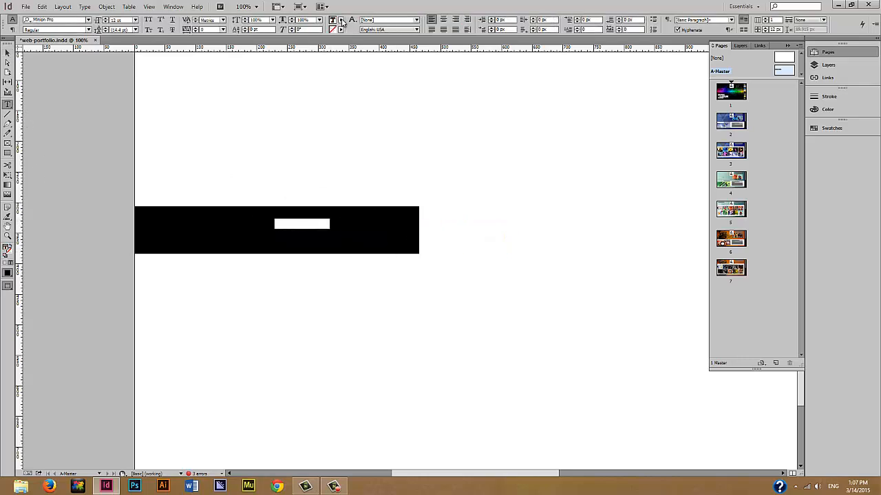
left_click(341, 20)
left_click(276, 58)
left_click(69, 19)
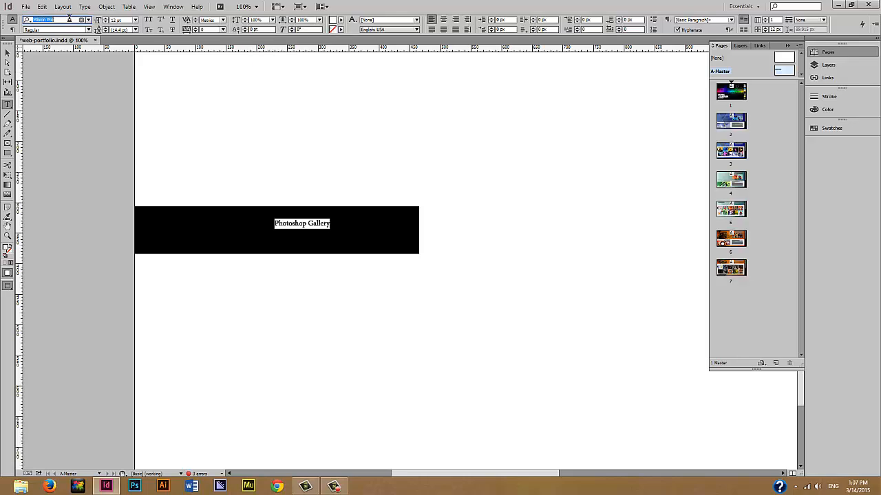
type("arial")
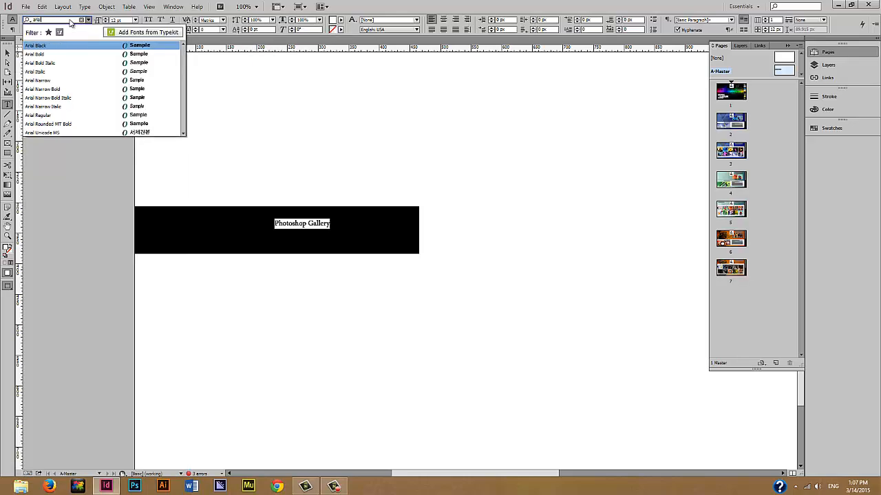
key("Return")
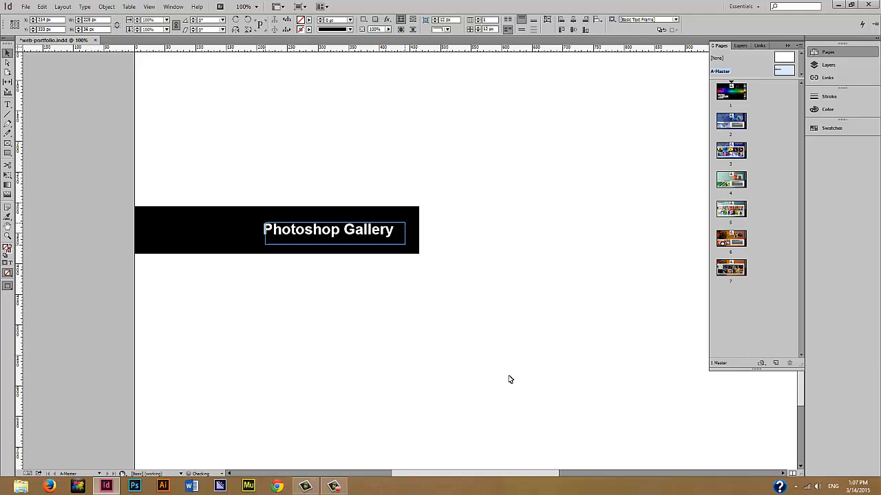
key("Right")
key("Right")
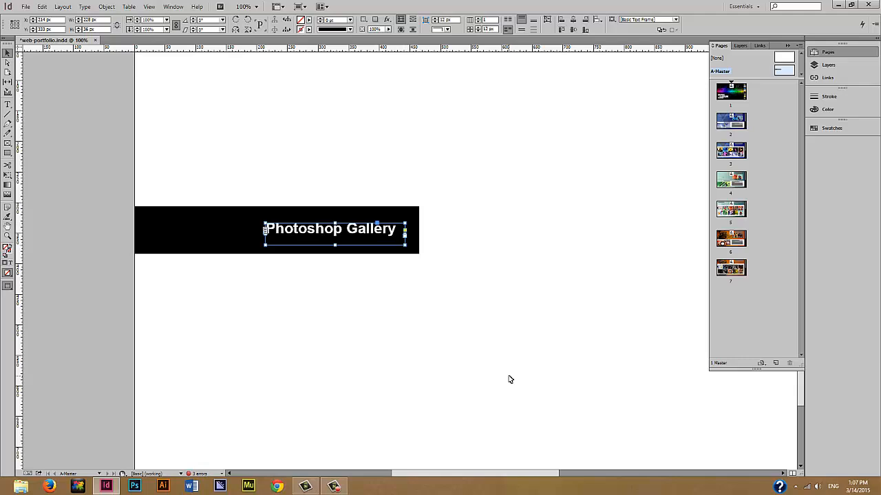
left_click(553, 385)
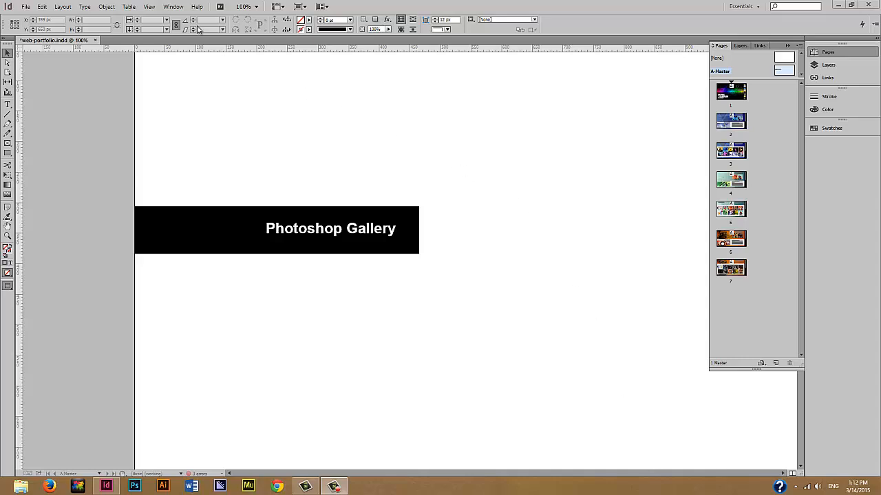
- Open the Buttons and Forms panel and convert the Photoshop Gallery bar to a button
left_click(173, 7)
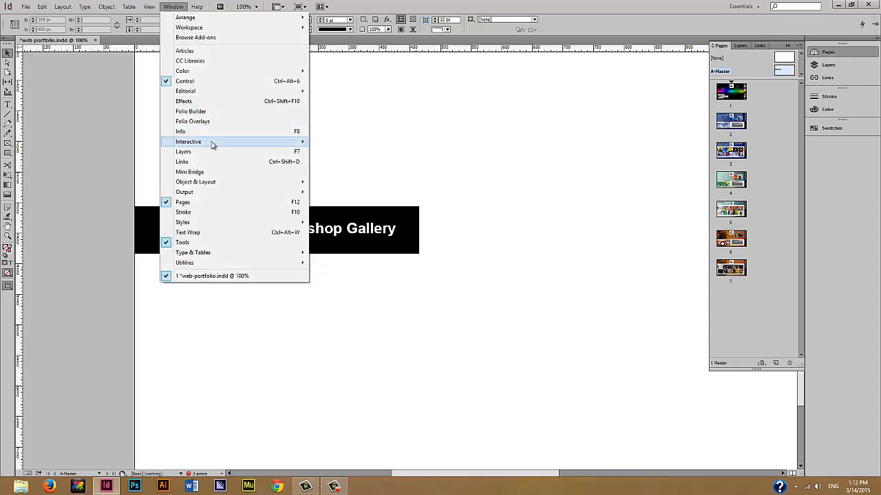
mouse_move(212, 143)
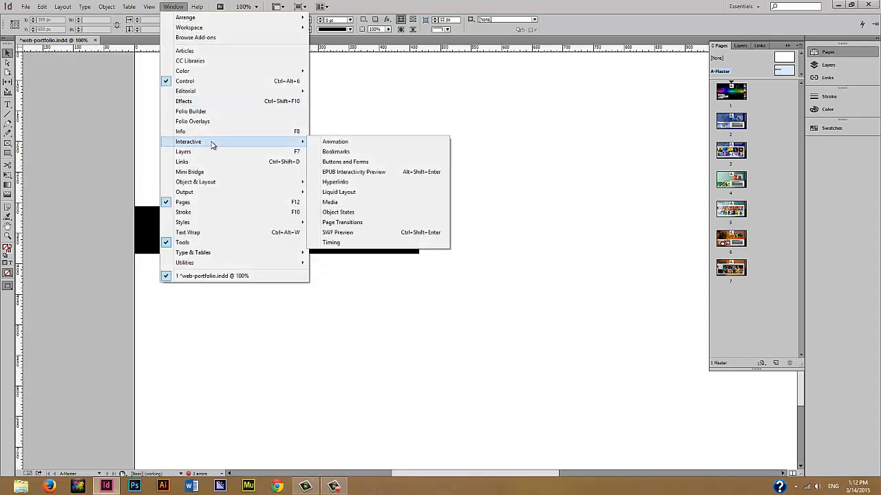
left_click(382, 167)
left_click_drag(436, 159, 557, 148)
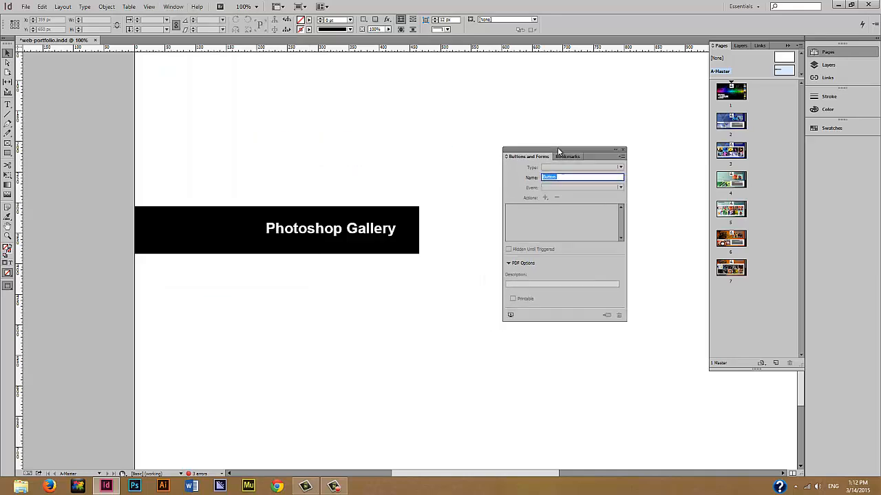
left_click(193, 215)
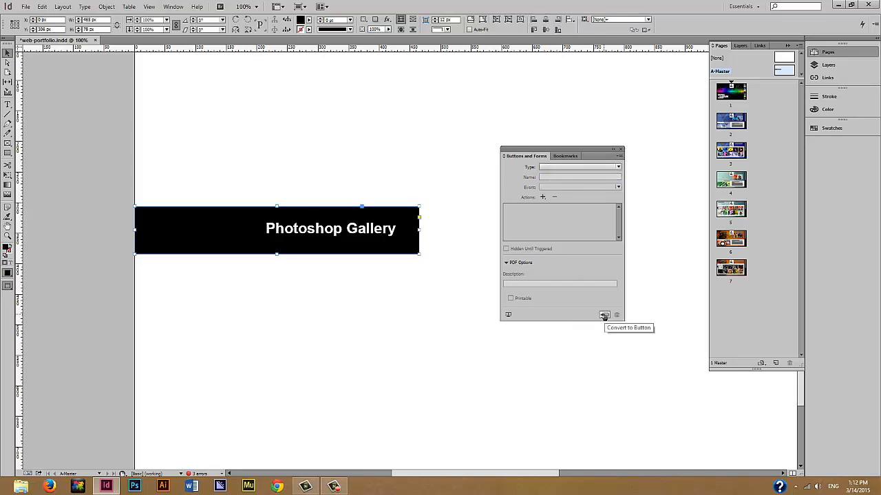
left_click(604, 316)
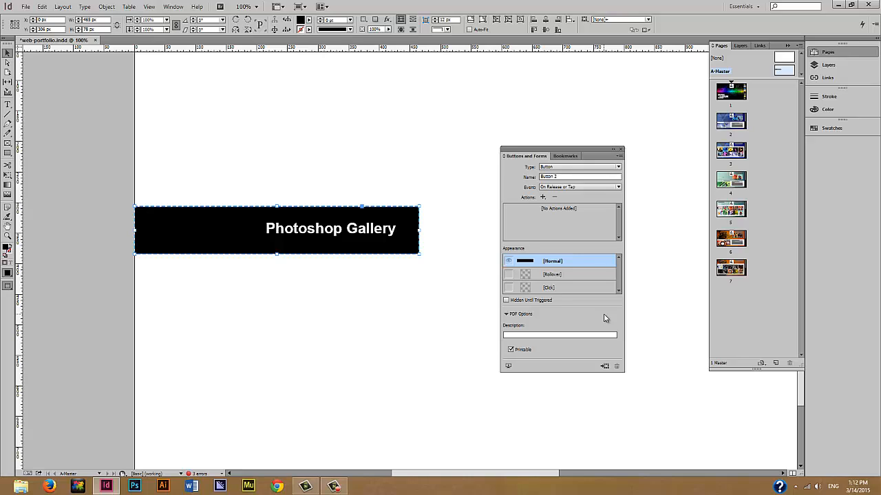
- Lower the button's Rollover state opacity to about 51%
left_click(570, 274)
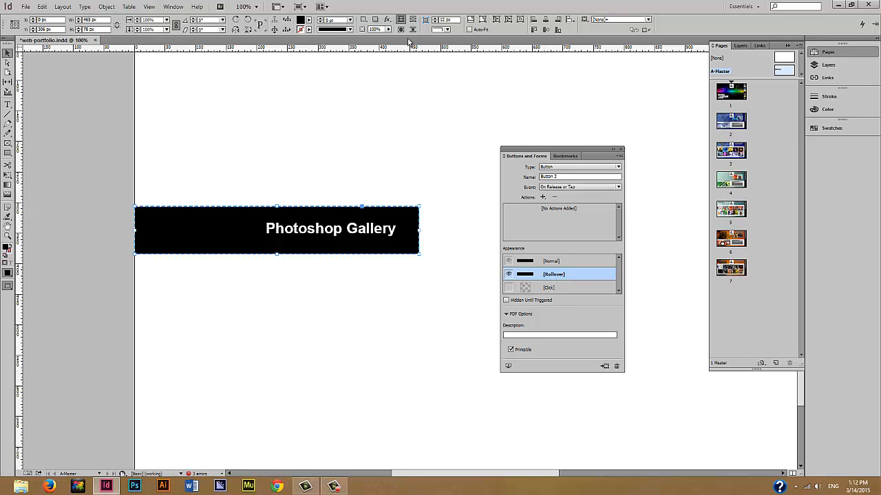
left_click(390, 32)
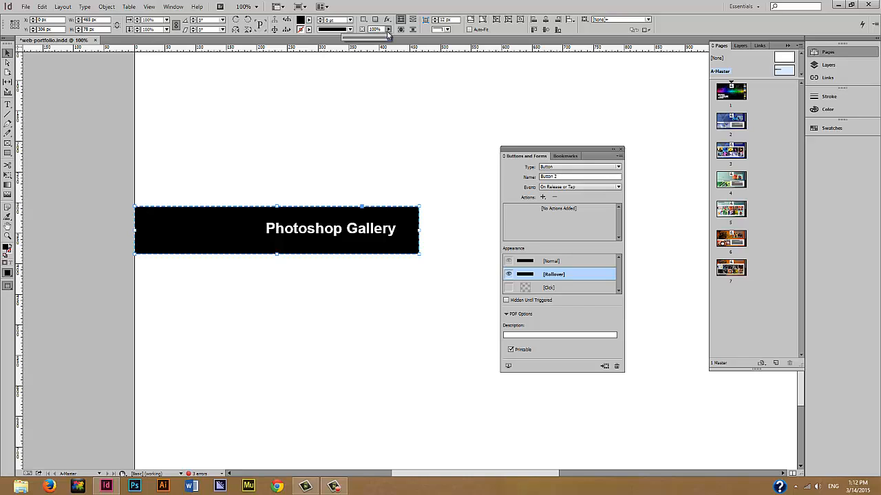
left_click_drag(389, 38, 368, 40)
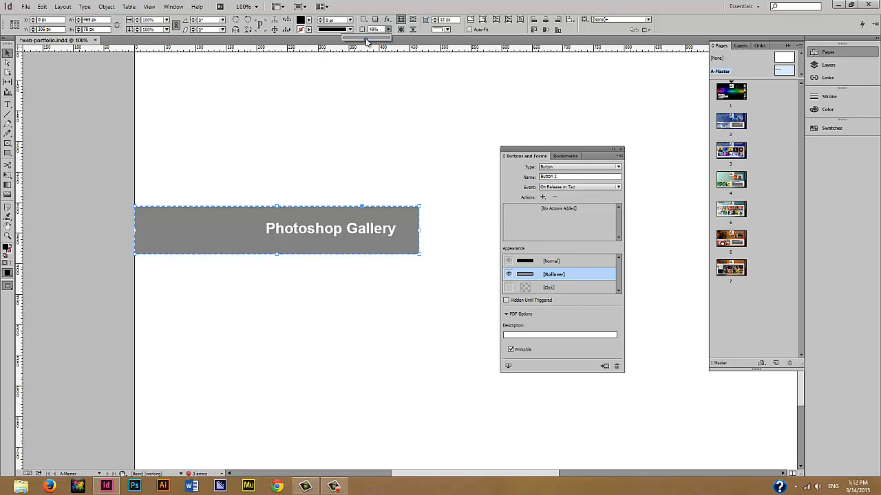
left_click(579, 262)
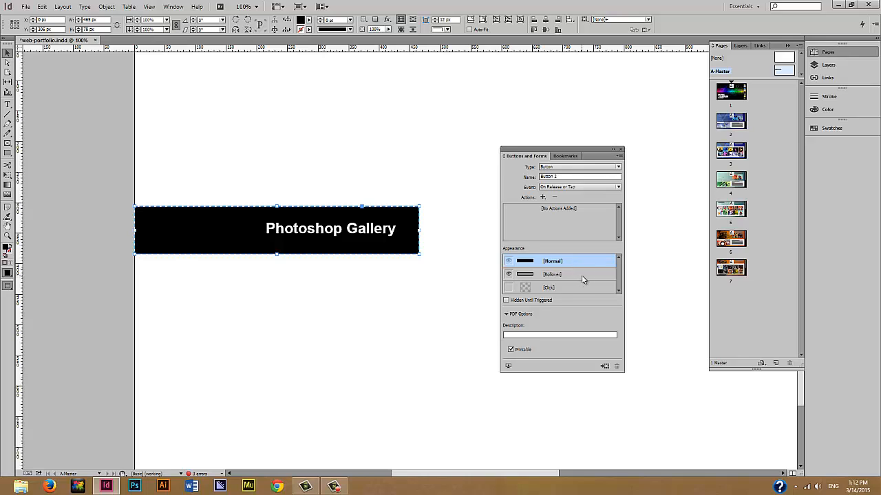
left_click(582, 278)
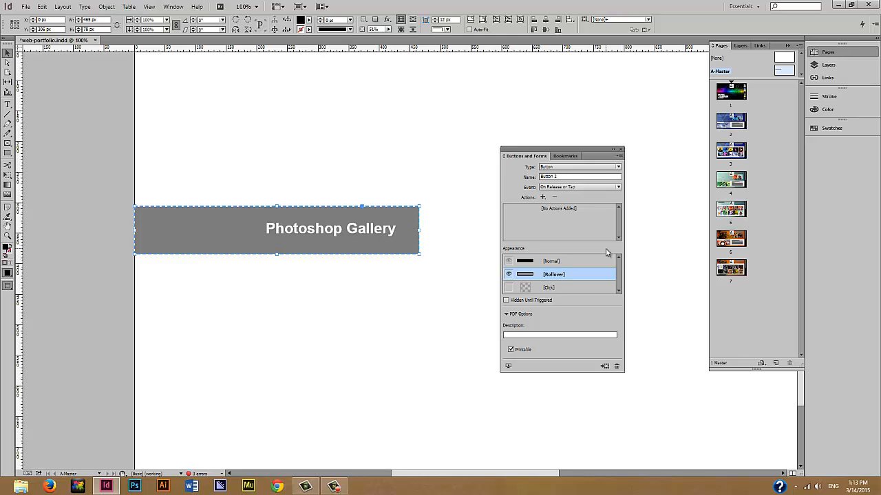
left_click(174, 6)
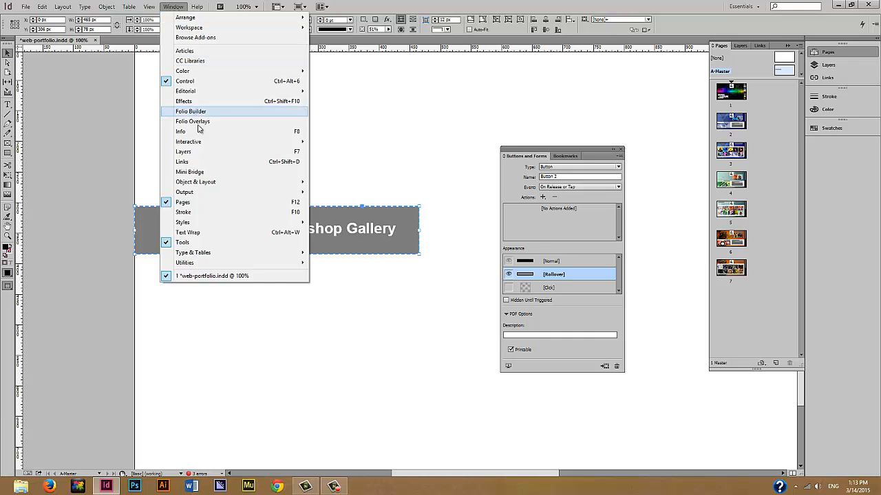
mouse_move(209, 142)
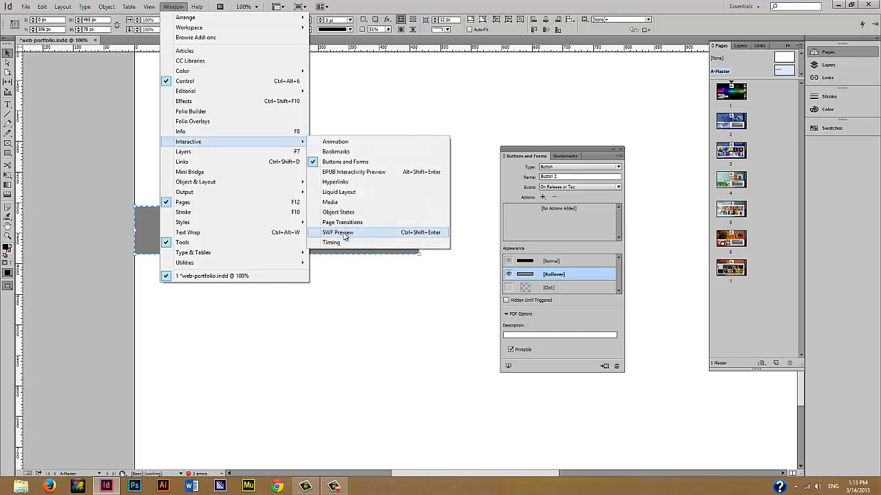
left_click(344, 234)
left_click_drag(451, 213, 293, 77)
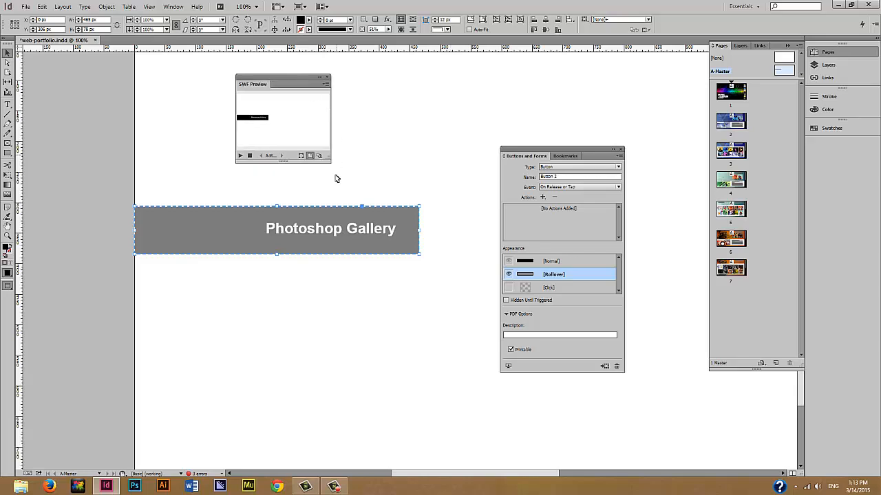
left_click_drag(331, 163, 640, 407)
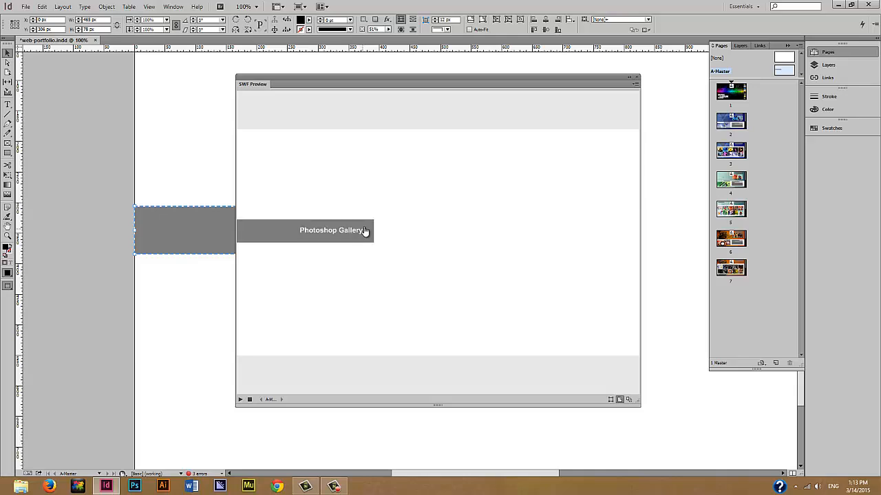
left_click(637, 77)
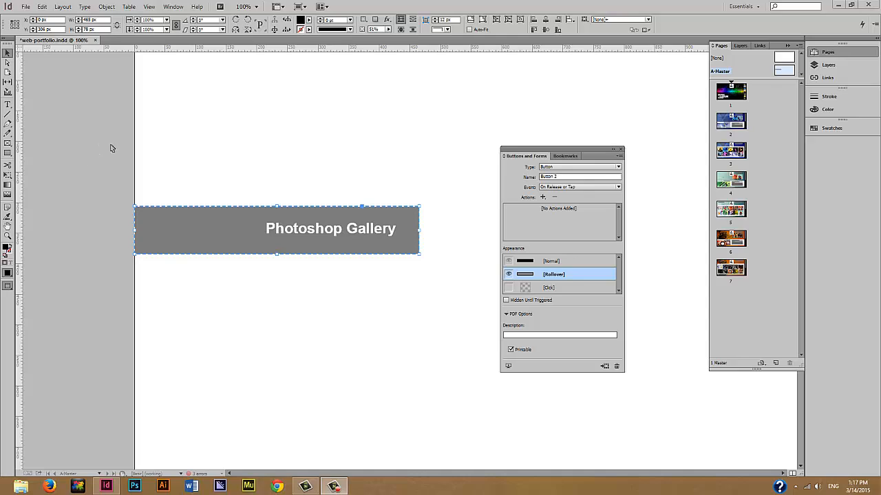
- Duplicate the button below the original and relabel the copies 'Illustrator Gallery' and 'InDesign Gallery'
left_click_drag(98, 138, 462, 309)
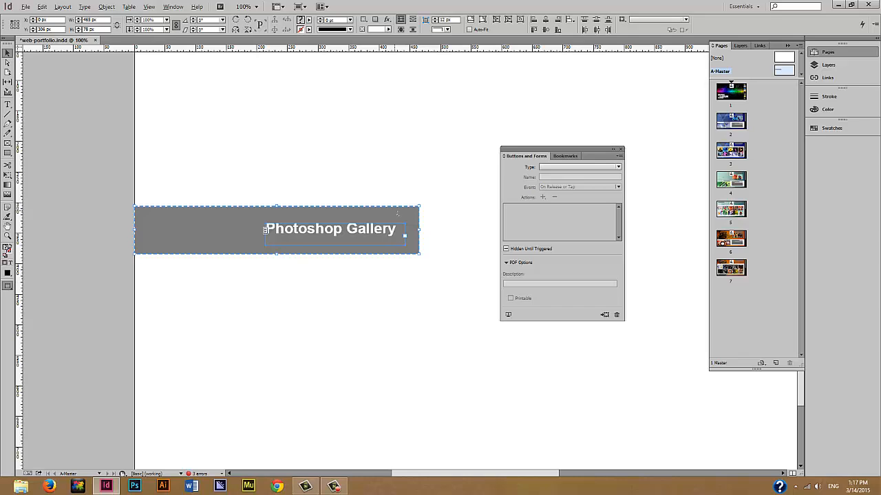
left_click_drag(399, 215, 393, 334)
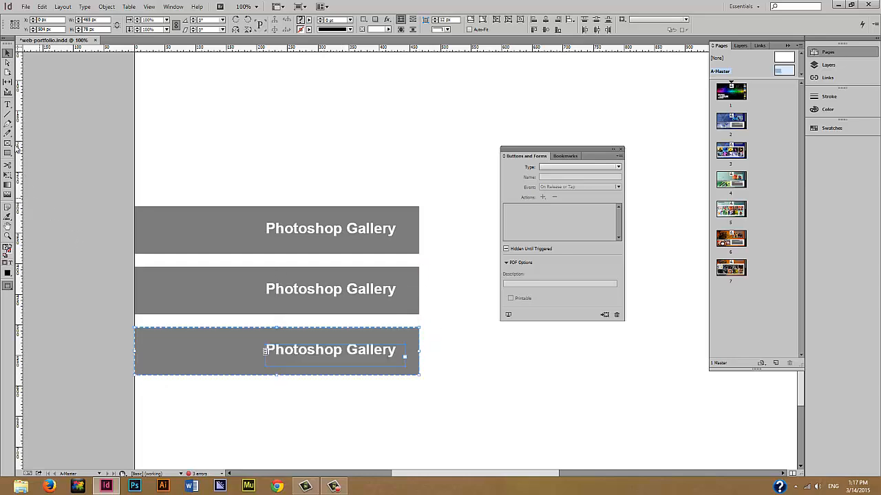
left_click(8, 105)
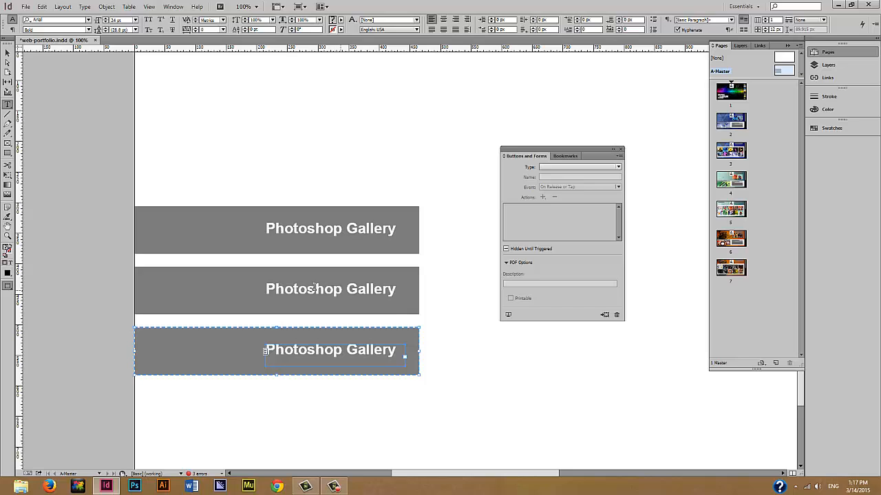
left_click(267, 289)
double_click(266, 289)
type("Illus")
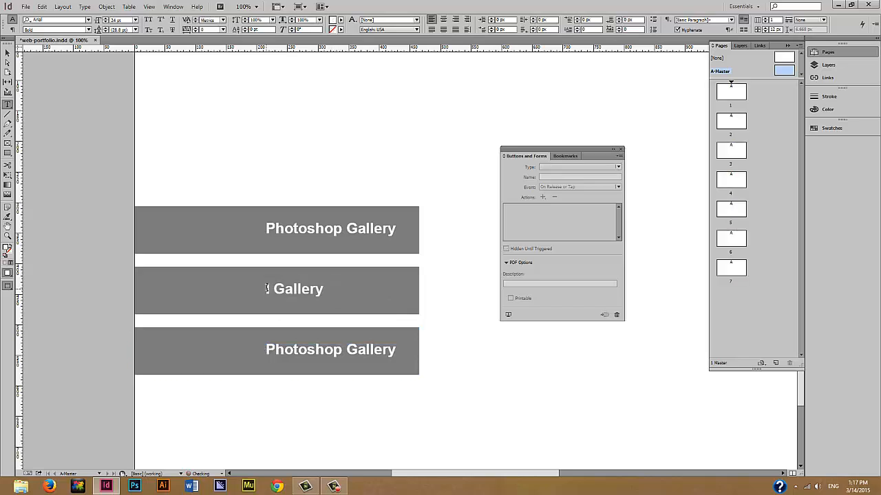
type("trator")
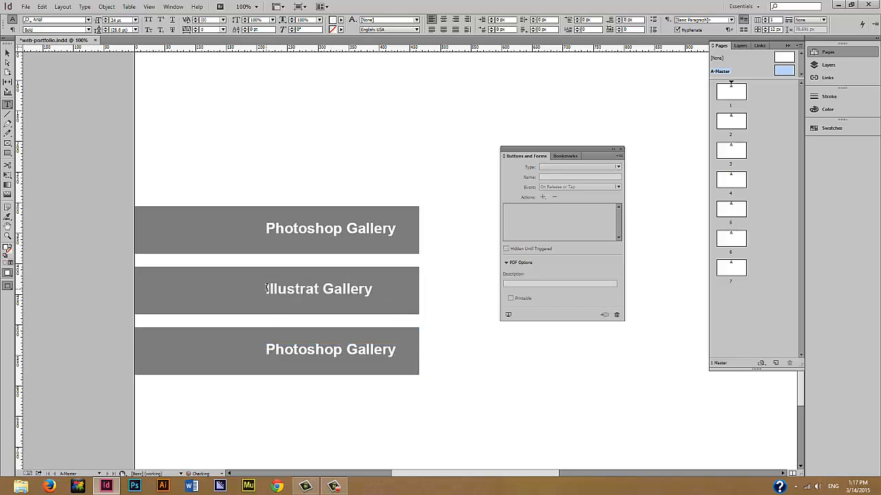
left_click_drag(342, 350, 267, 349)
type("InDe")
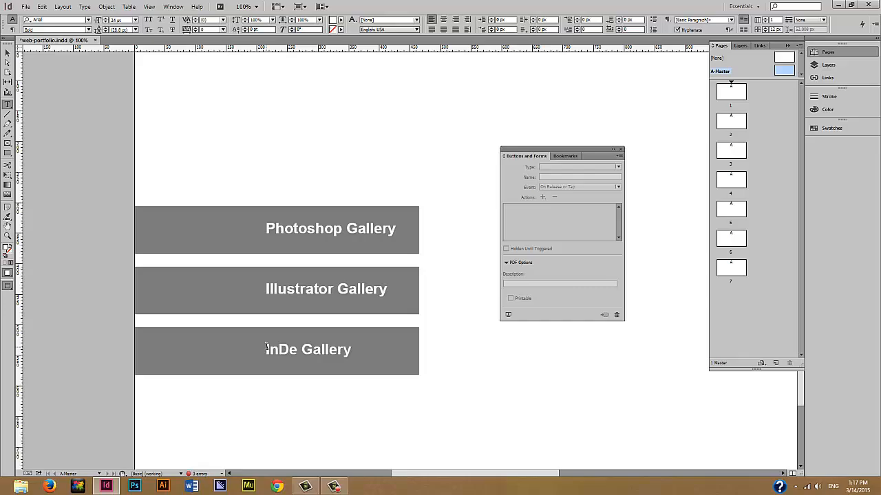
type("sign")
key("Escape")
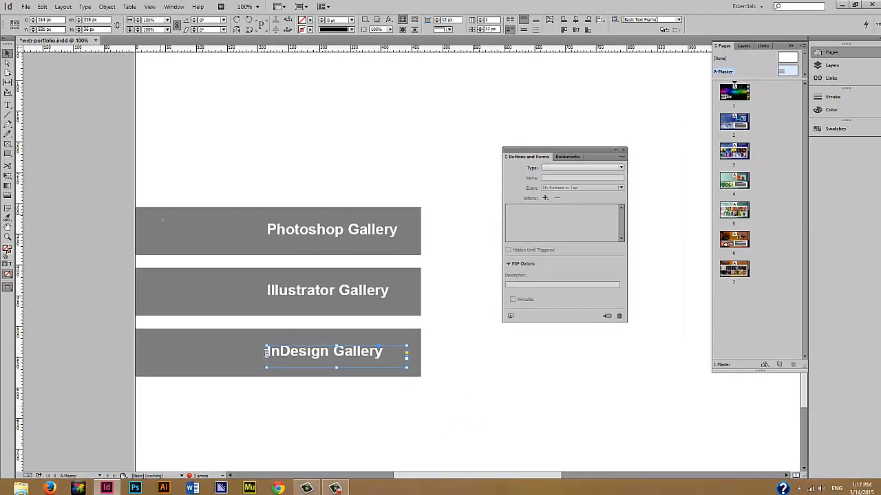
- Give the Photoshop Gallery button a Go To Page action targeting page 2
left_click(73, 165)
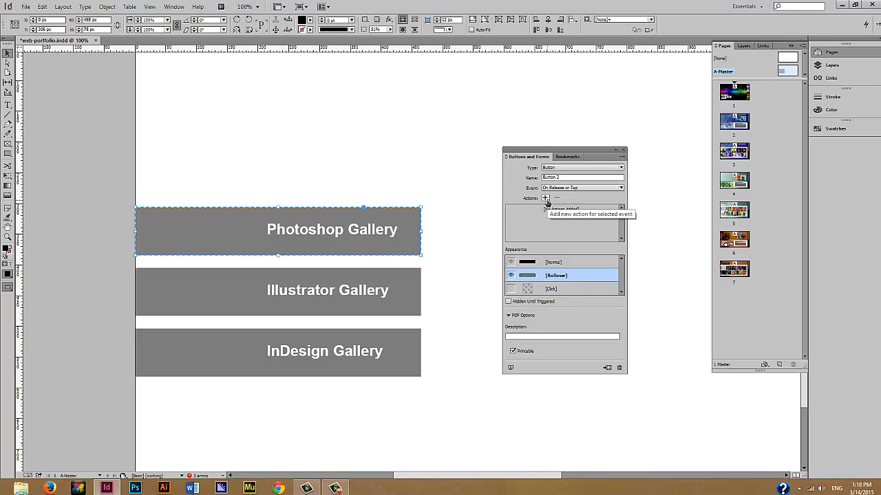
left_click(545, 199)
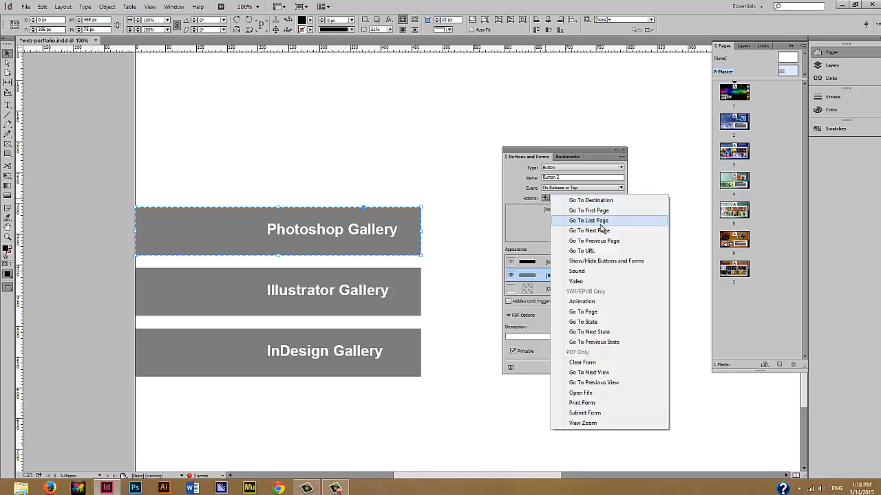
left_click(594, 314)
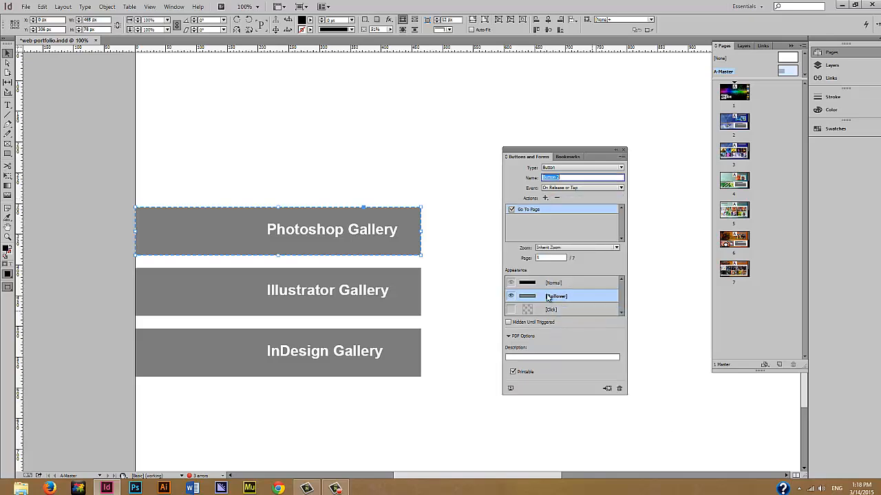
left_click(545, 258)
type("2")
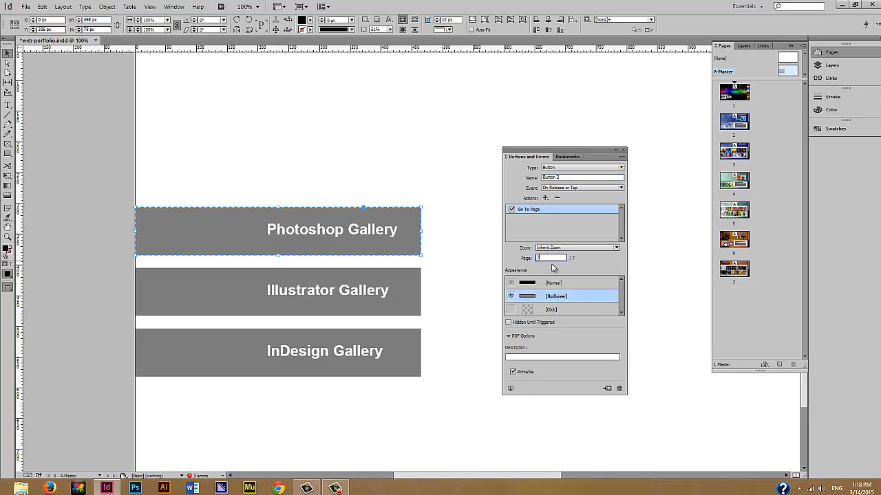
left_click(187, 291)
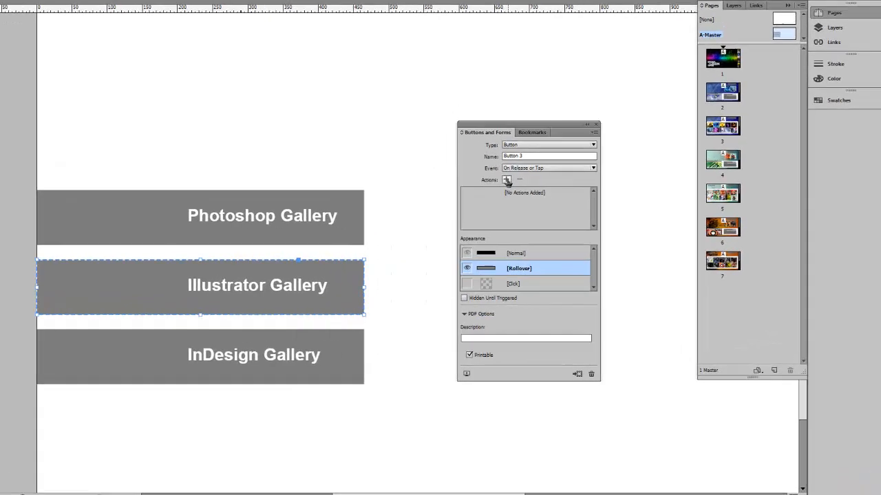
- Add a Go To Page action to the Illustrator Gallery button targeting page 4
left_click(506, 180)
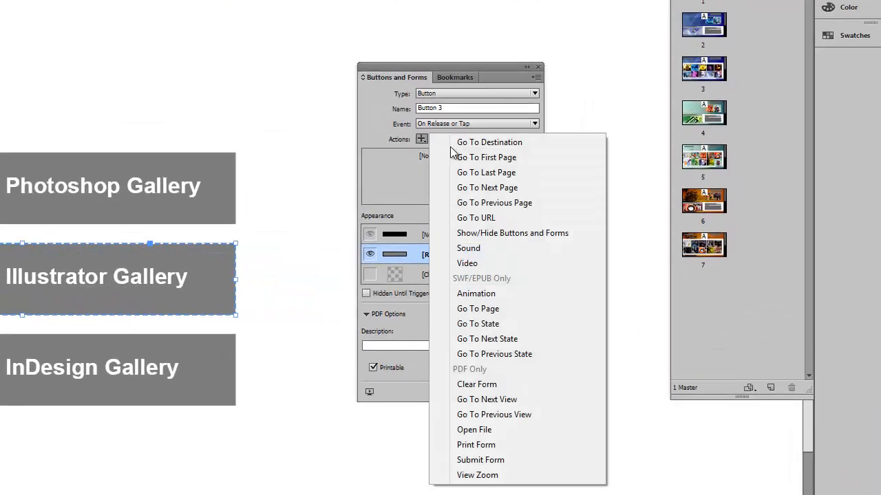
left_click(488, 310)
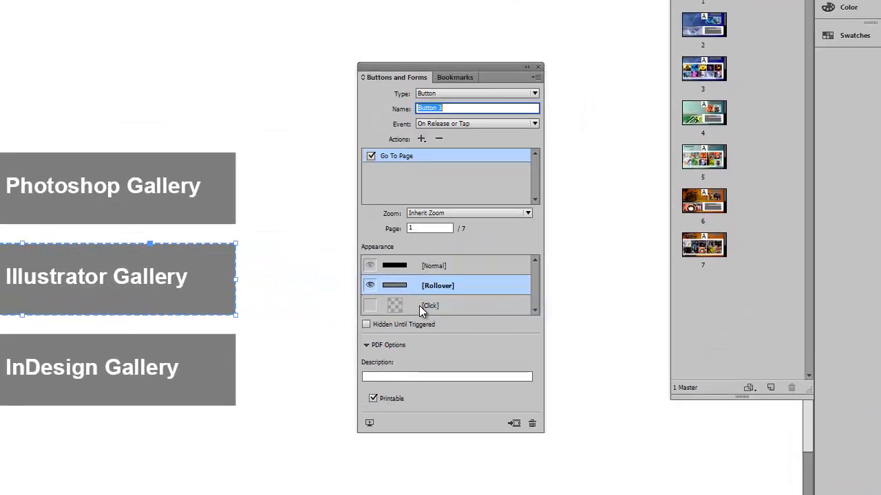
left_click(415, 227)
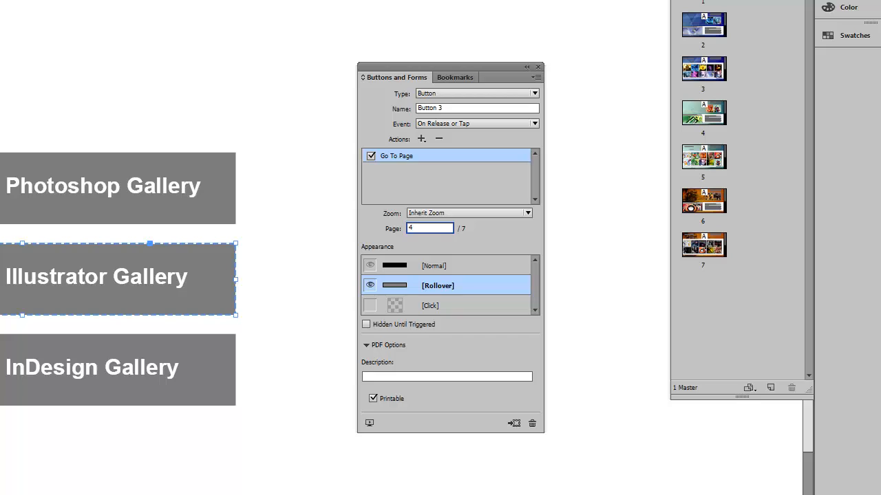
- Add a Go To Page action to the InDesign Gallery button targeting page 6
left_click(120, 370)
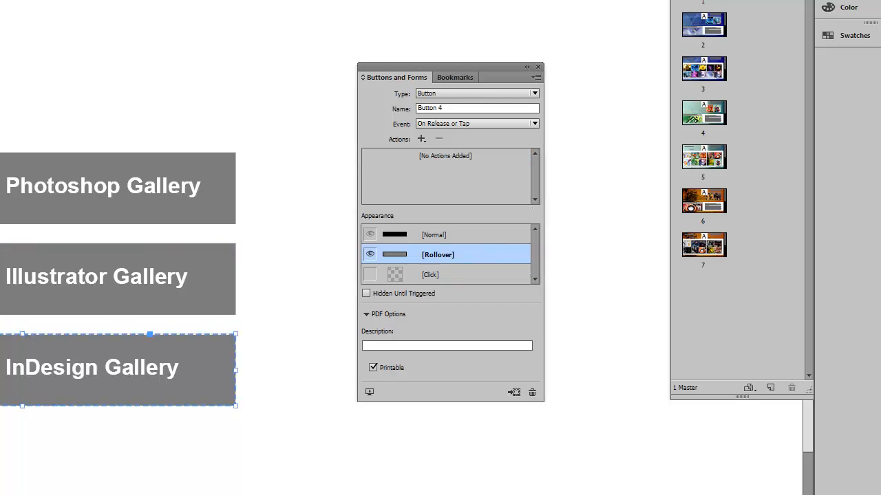
left_click(422, 139)
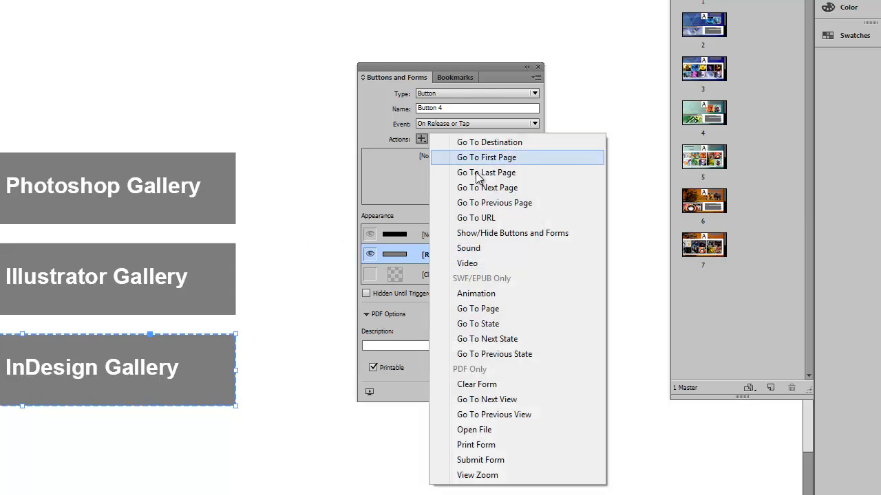
left_click(492, 311)
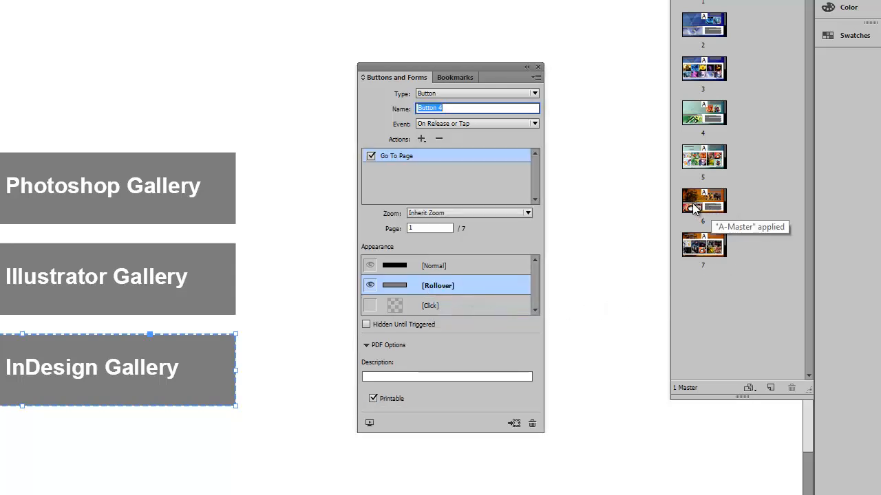
left_click(411, 228)
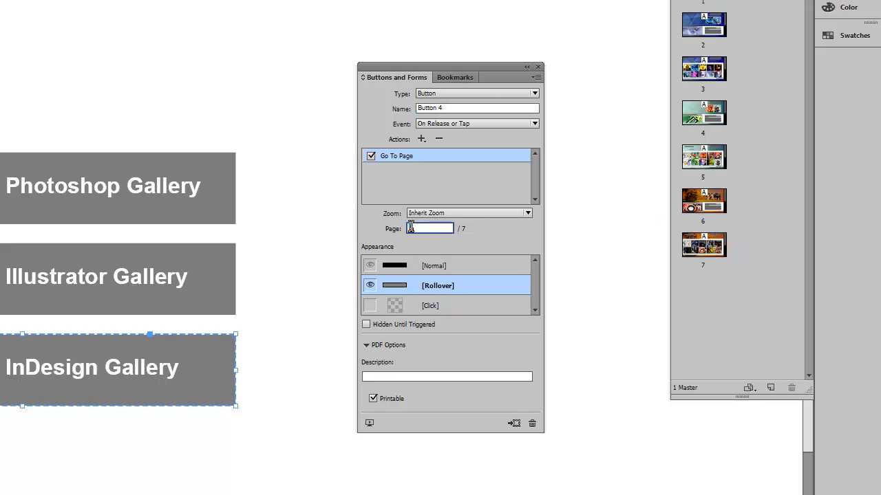
type("6")
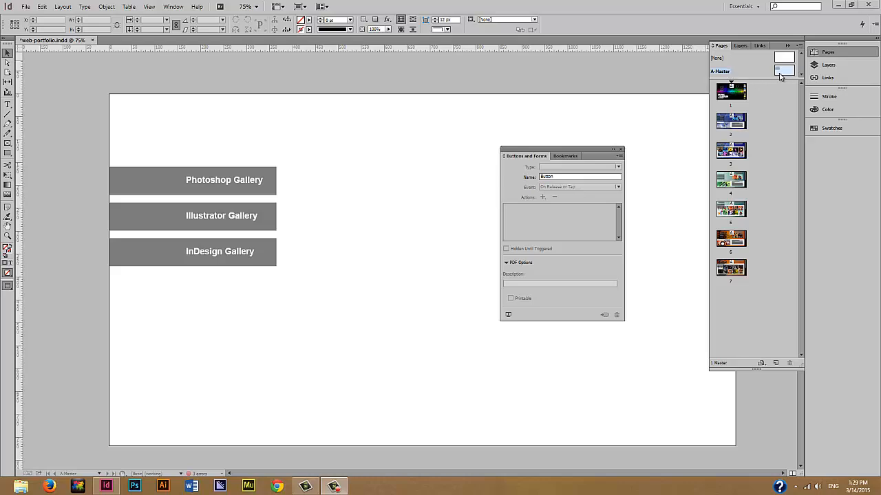
- Go to page 2 and scroll to the Illustrator Projects page where buttons overlap the thumbnails
double_click(739, 125)
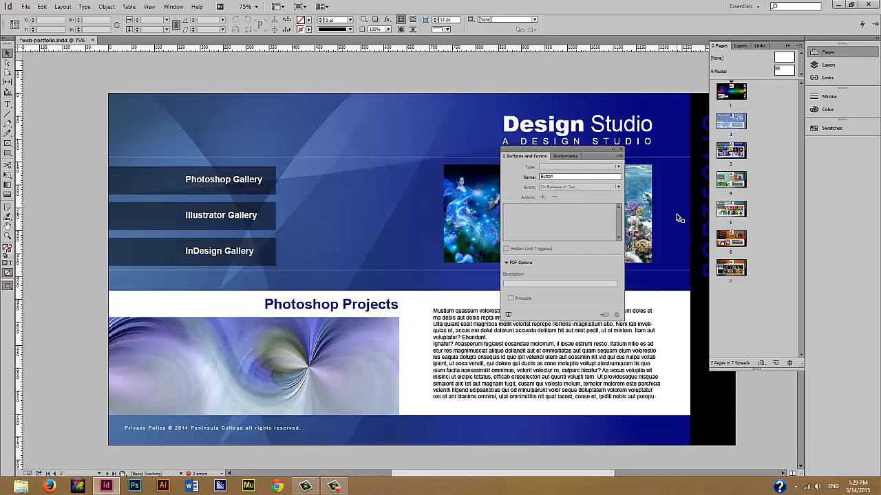
scroll(676, 215, "down", 9)
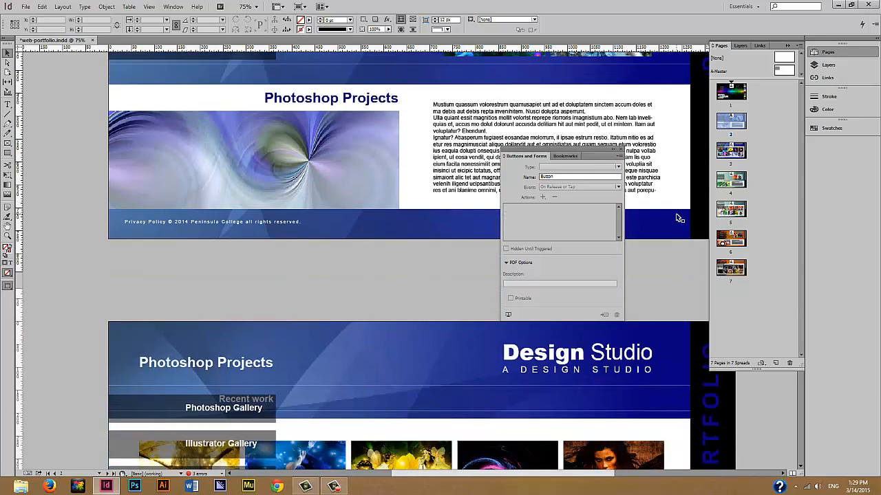
scroll(678, 219, "down", 10)
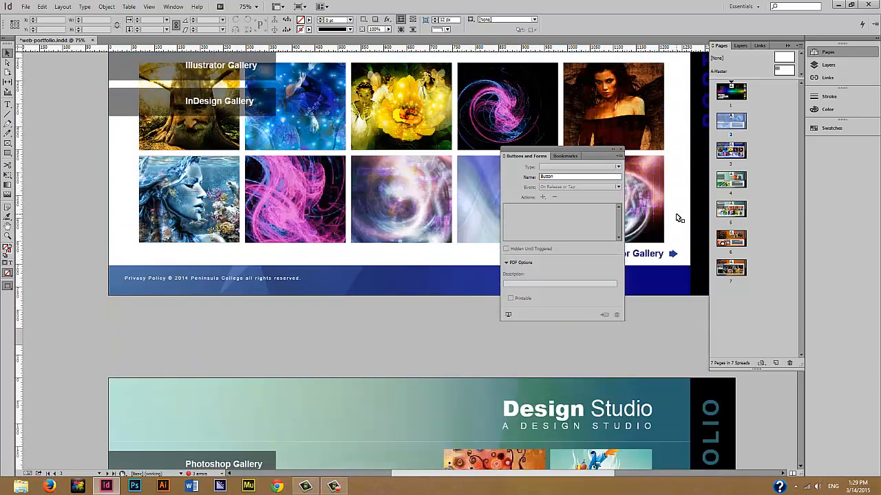
scroll(677, 217, "down", 10)
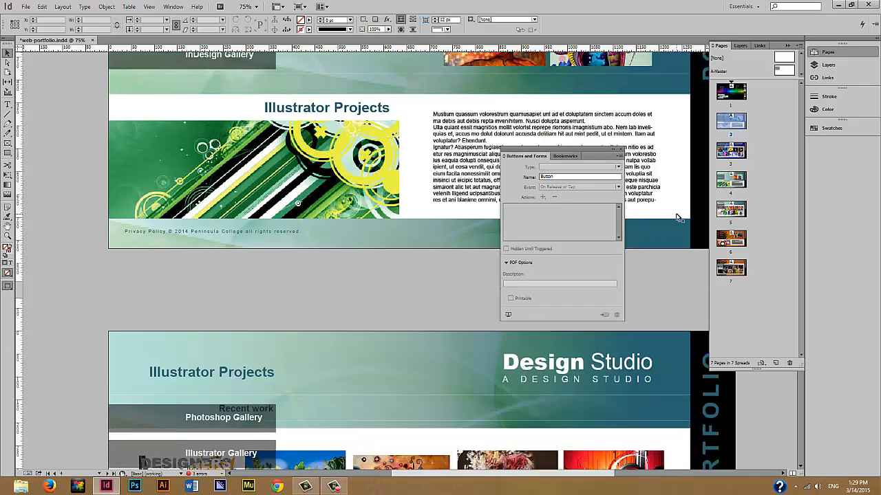
scroll(678, 219, "down", 10)
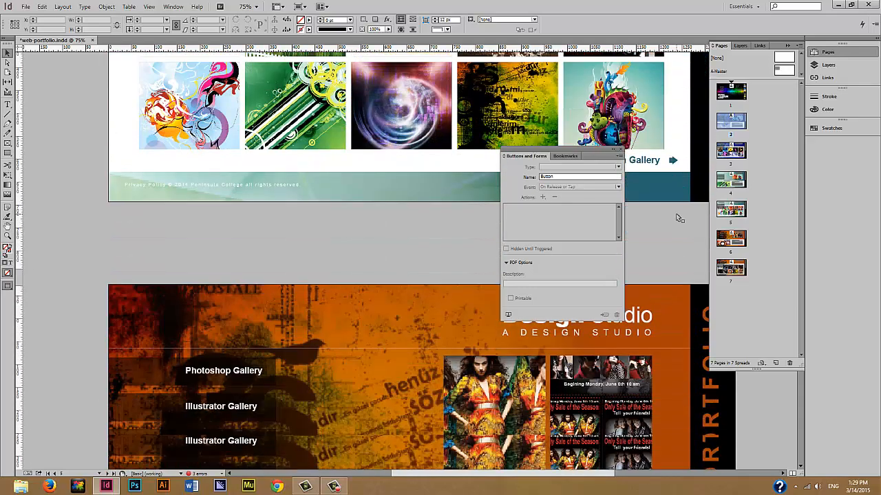
scroll(676, 218, "down", 10)
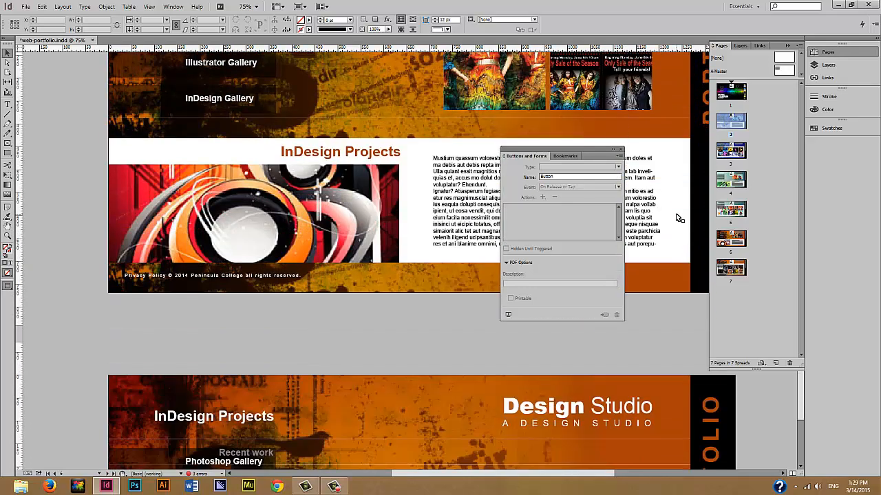
scroll(676, 218, "up", 3)
scroll(677, 218, "up", 6)
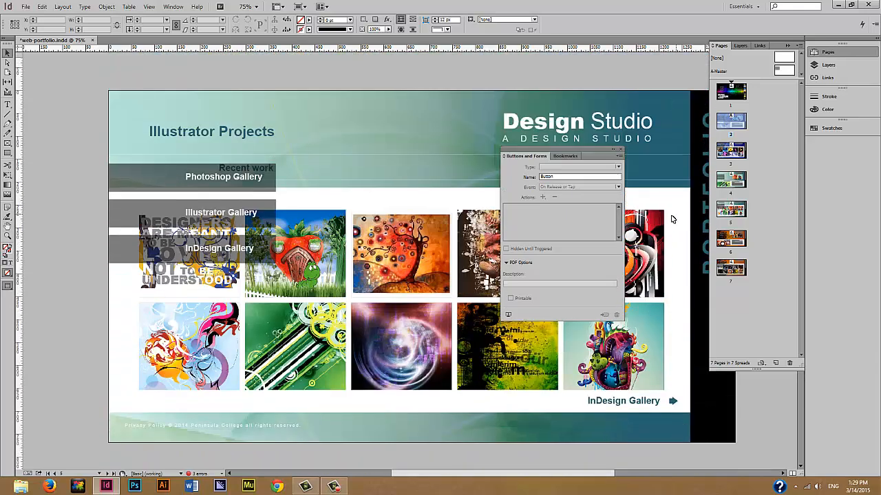
scroll(676, 217, "up", 2)
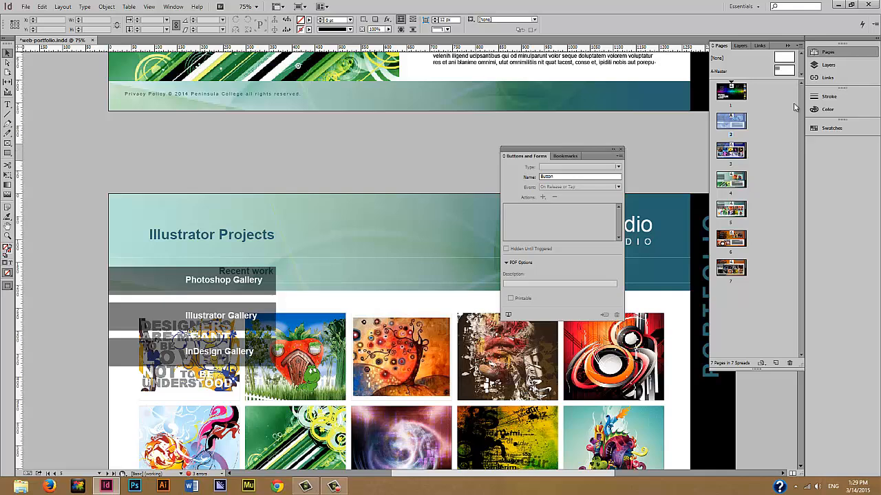
- Apply the [None] master to the two thumbnail gallery pages, 5 and 6
left_click(780, 60)
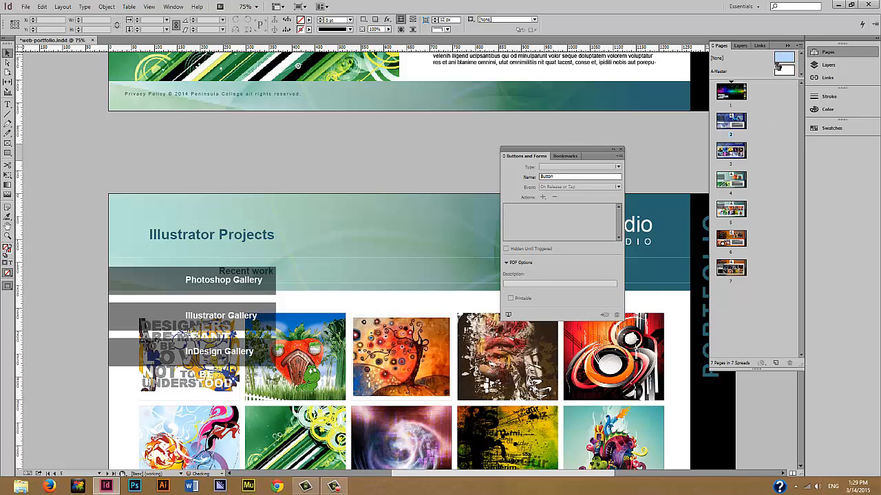
left_click_drag(751, 201, 739, 213)
left_click_drag(780, 57, 732, 274)
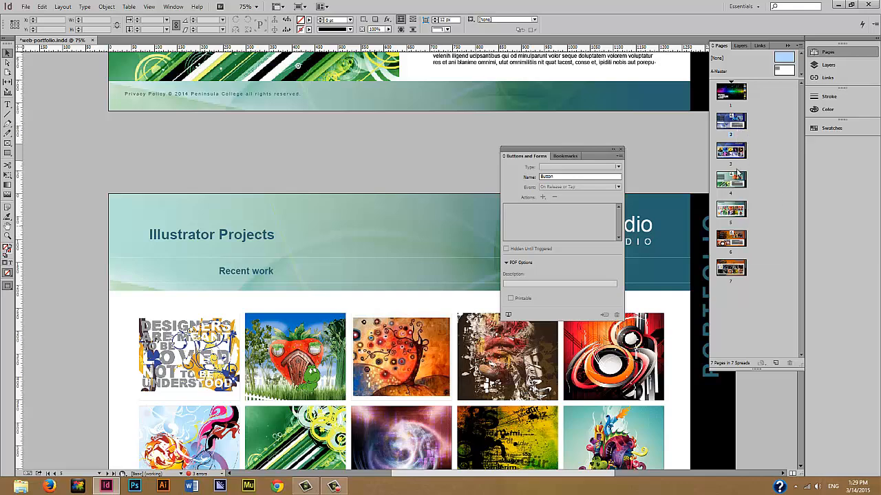
- Scroll from page 2 through the gallery pages to confirm the buttons no longer cover images
double_click(731, 121)
scroll(661, 147, "down", 5)
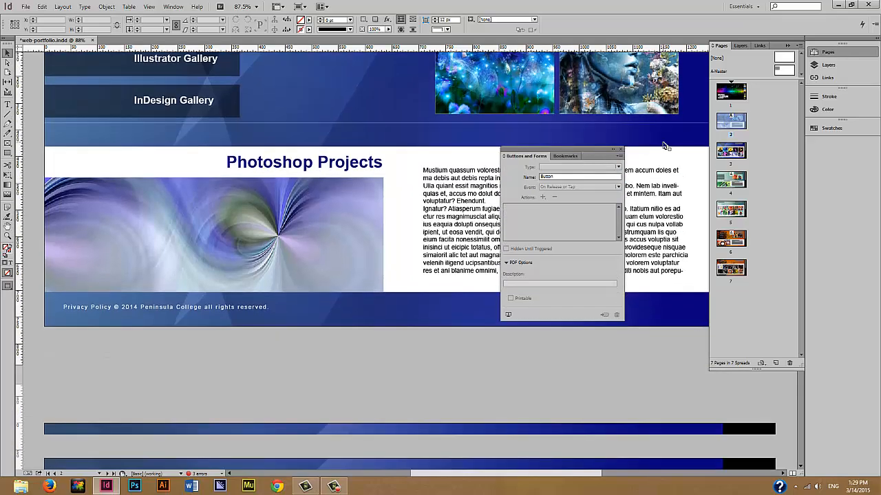
scroll(665, 147, "down", 6)
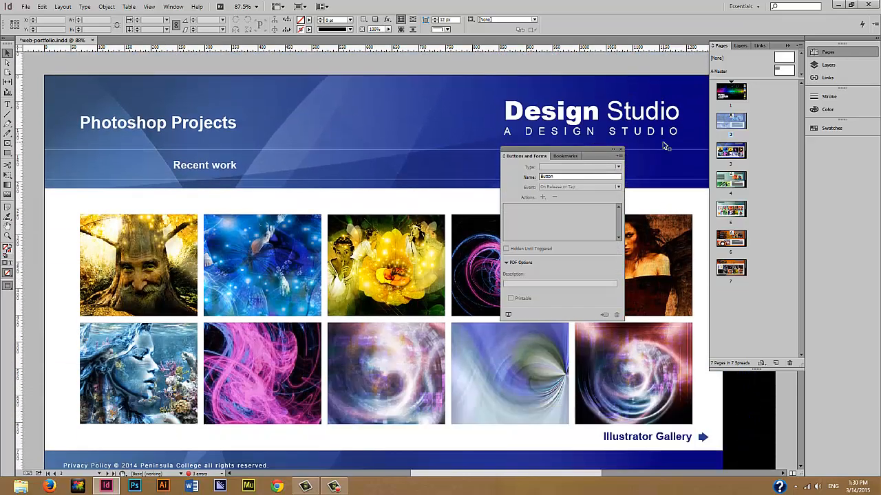
scroll(665, 147, "down", 10)
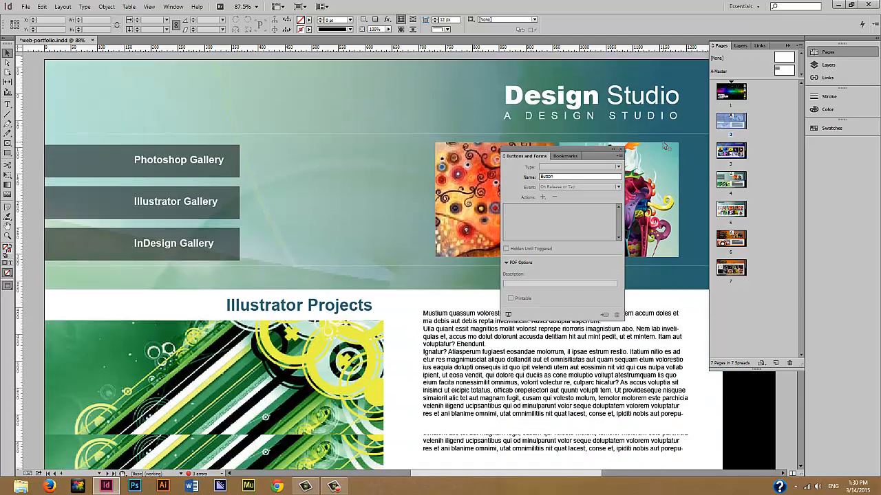
scroll(664, 145, "down", 3)
scroll(665, 146, "up", 12)
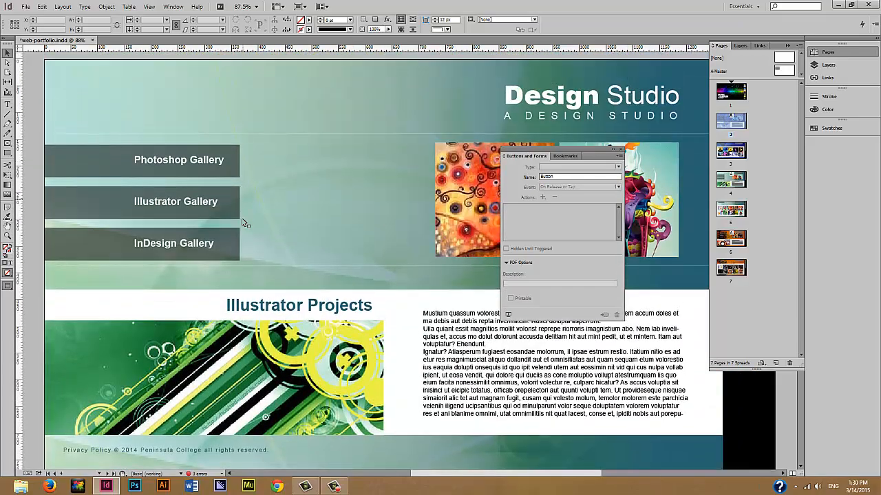
- Open A-Master, select all three gallery buttons, check page 2, then return to A-Master
double_click(778, 73)
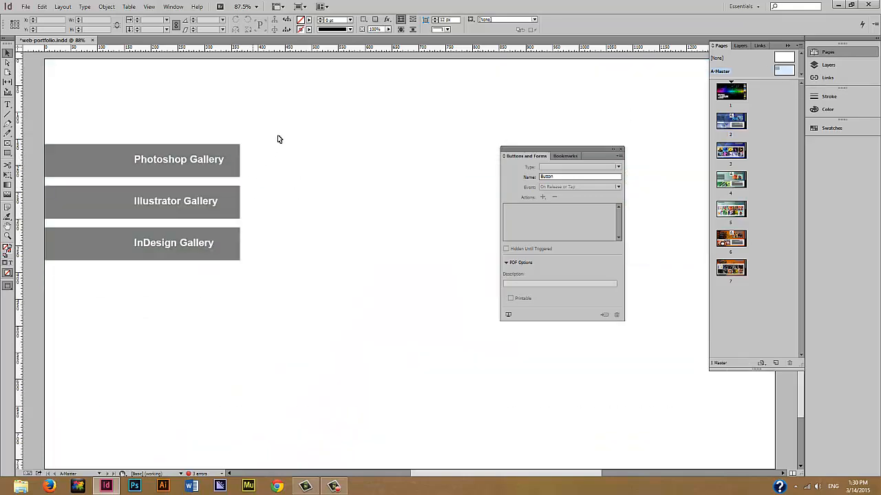
key("ctrl+a")
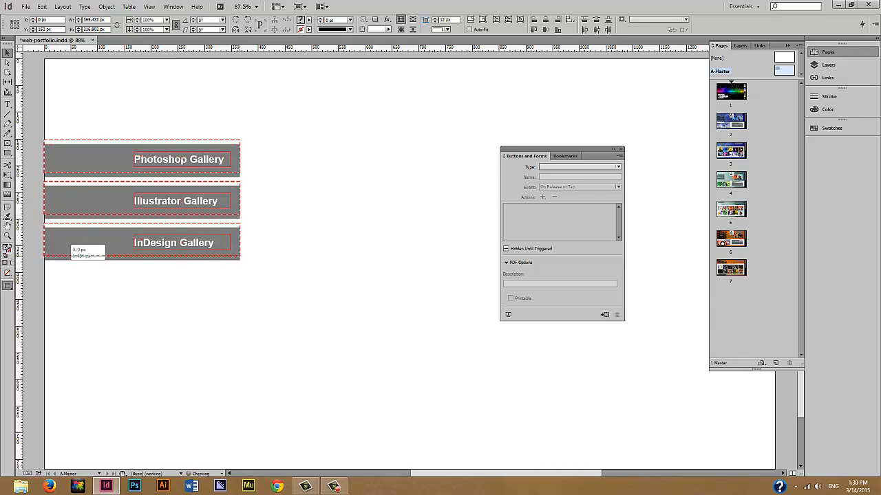
double_click(718, 137)
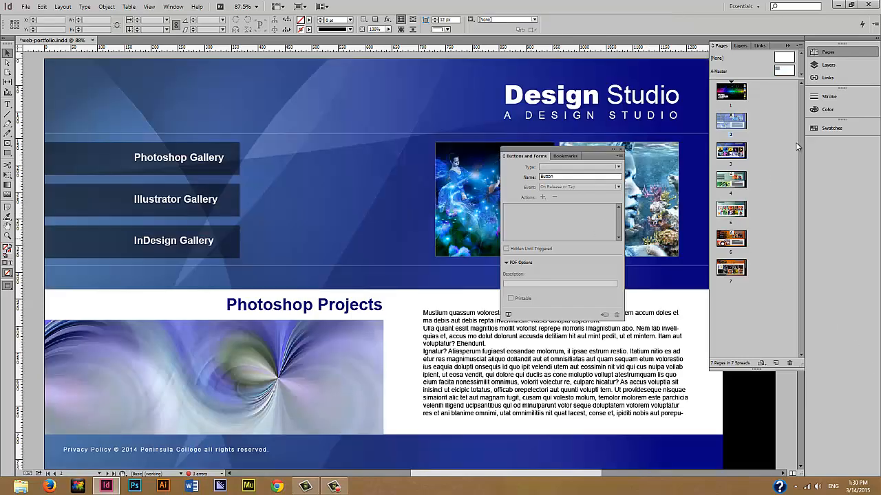
double_click(784, 71)
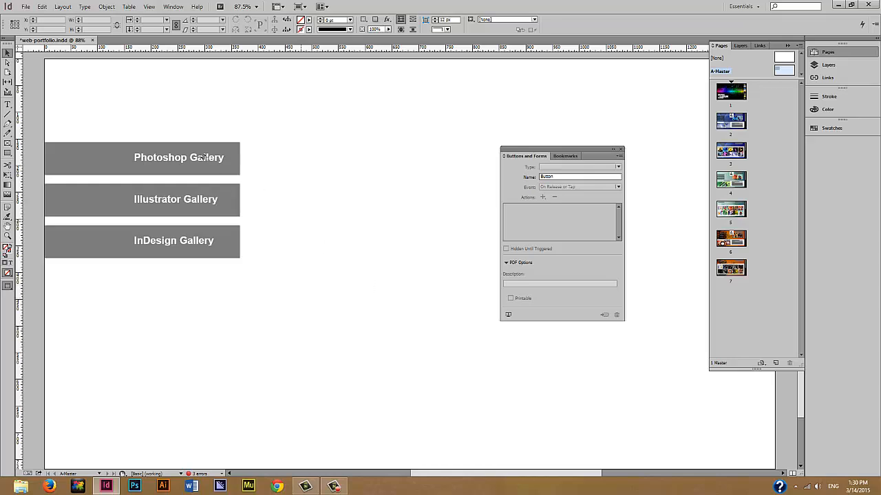
- Place the flickr, twitter and weebly_logo image files onto the master page
left_click(25, 6)
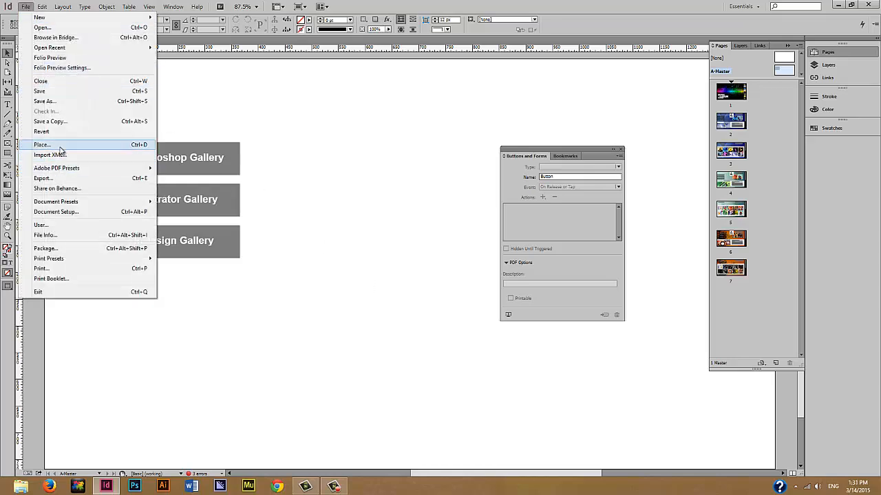
left_click(60, 146)
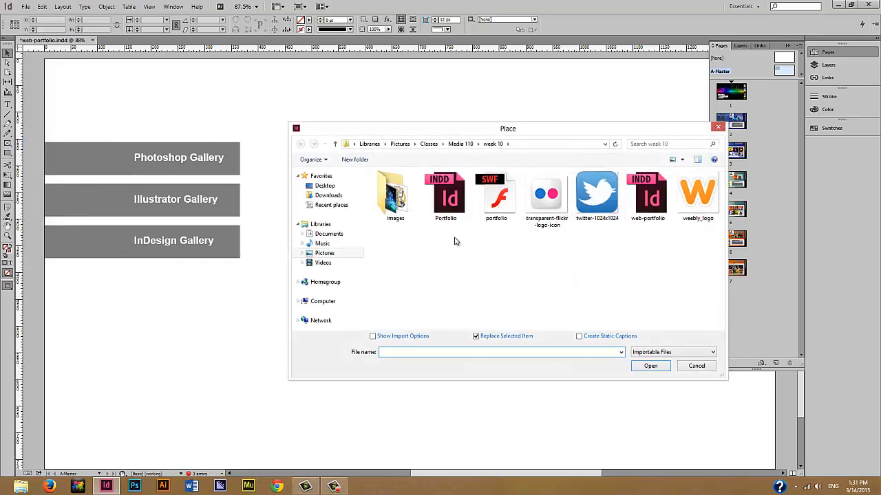
left_click_drag(519, 135, 437, 116)
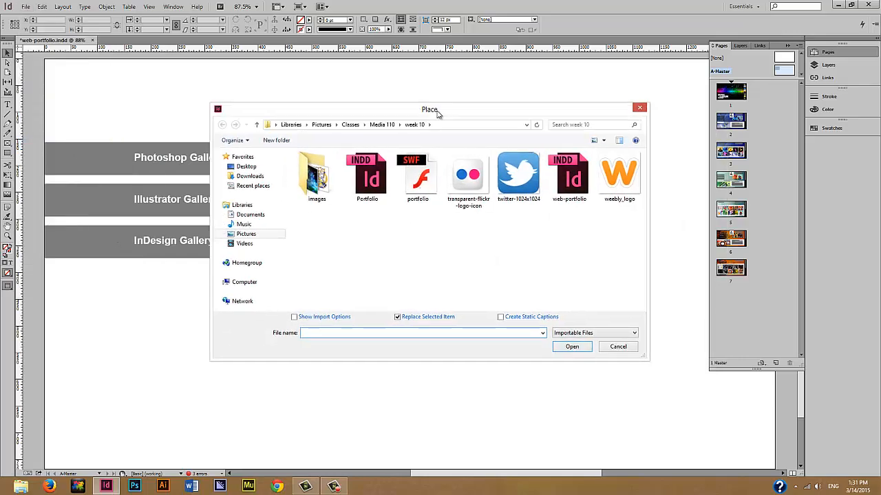
left_click(461, 187)
left_click(516, 177, "ctrl")
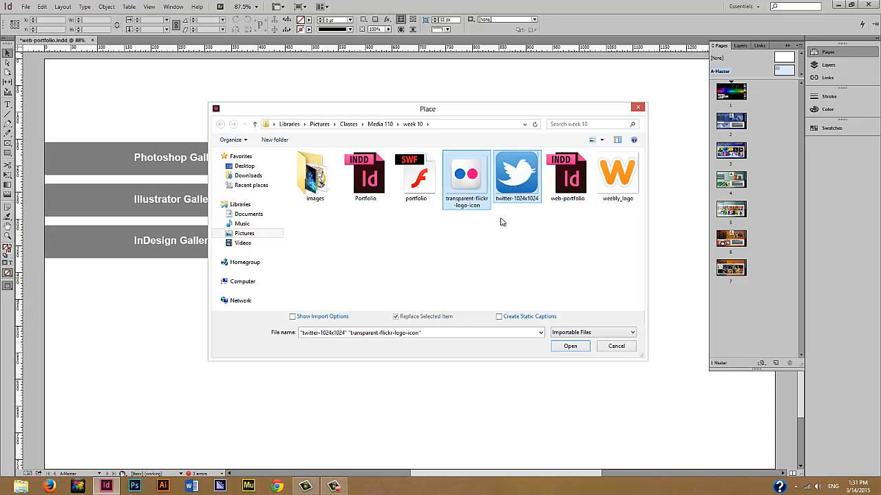
left_click(627, 192, "ctrl")
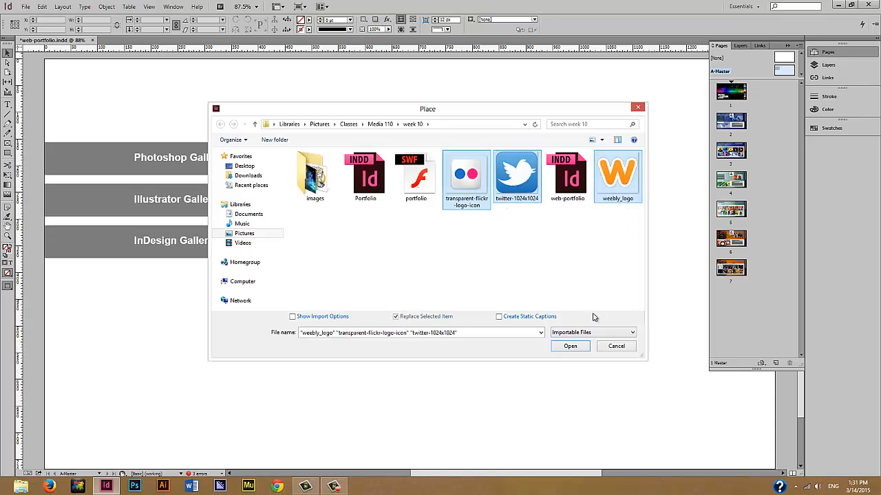
left_click(571, 346)
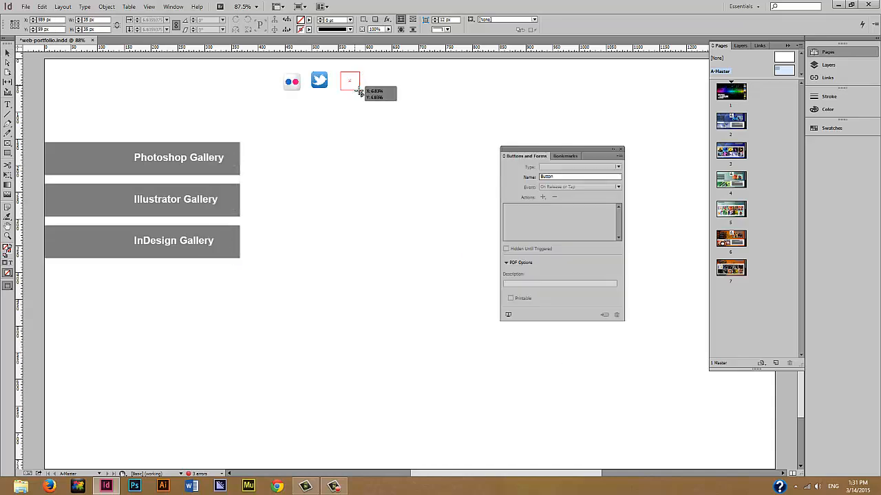
- Align the placed icons by their vertical centers, then select the Weebly icon
left_click_drag(269, 67, 358, 107)
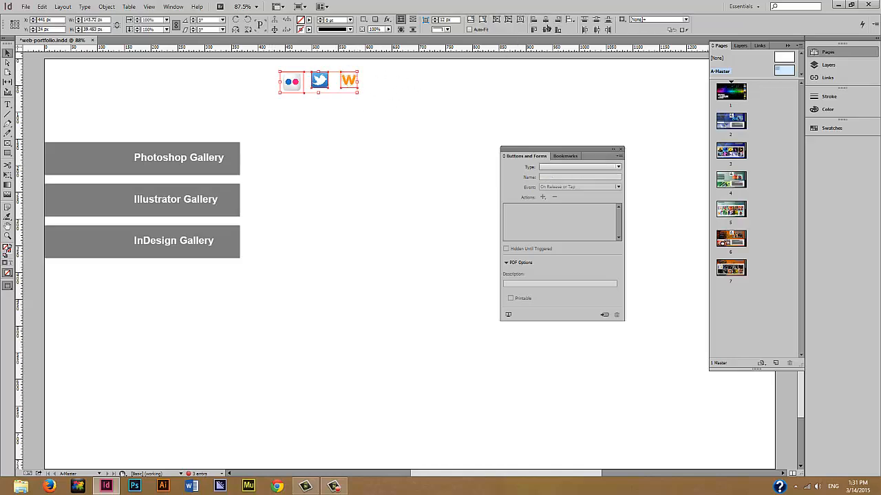
left_click(558, 30)
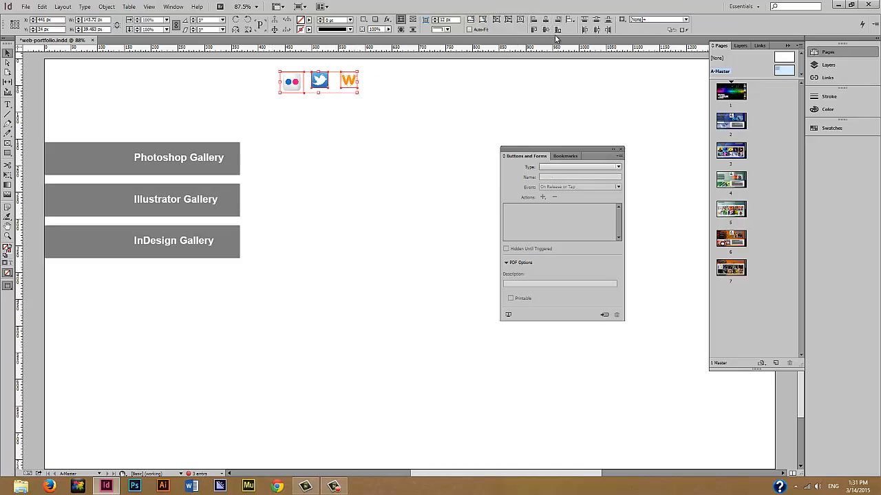
left_click(384, 104)
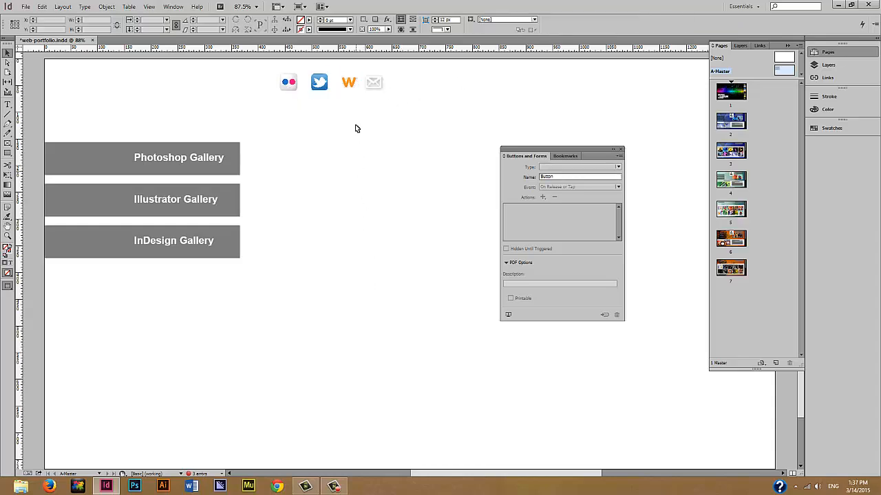
left_click(349, 84)
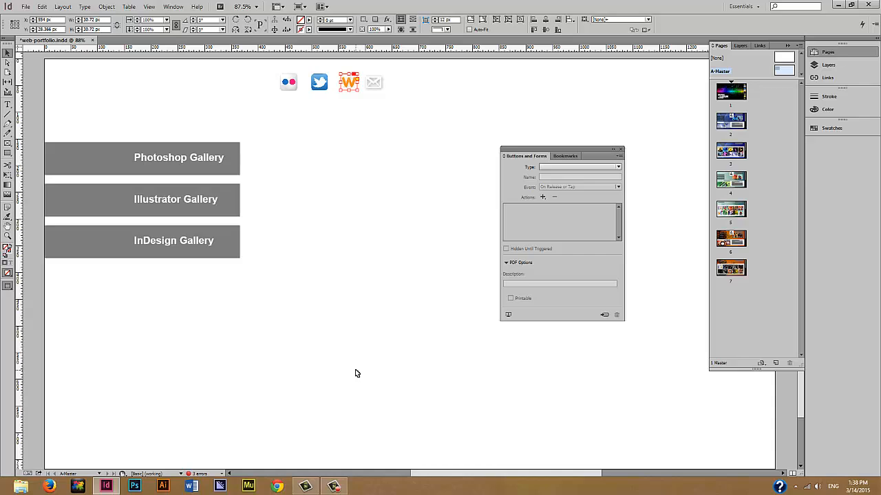
- Make the Weebly icon a button with a Rollover drop shadow of 5 px distance, 4 px size
left_click(603, 316)
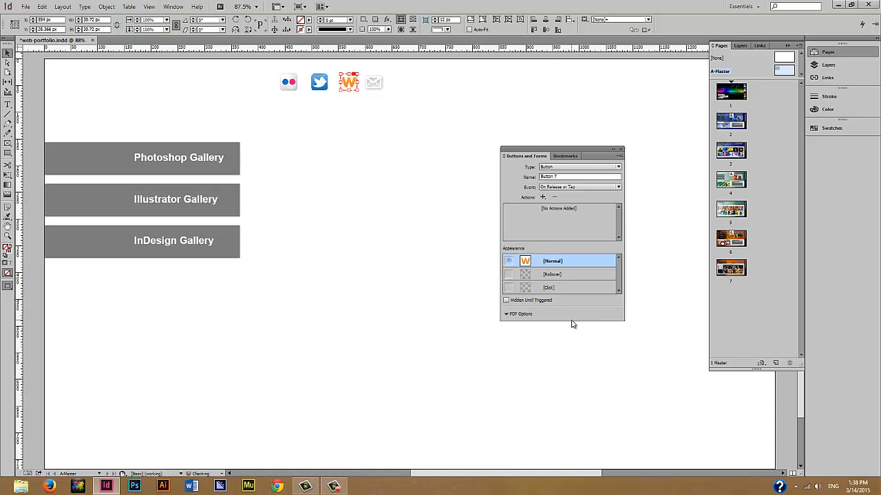
left_click(570, 275)
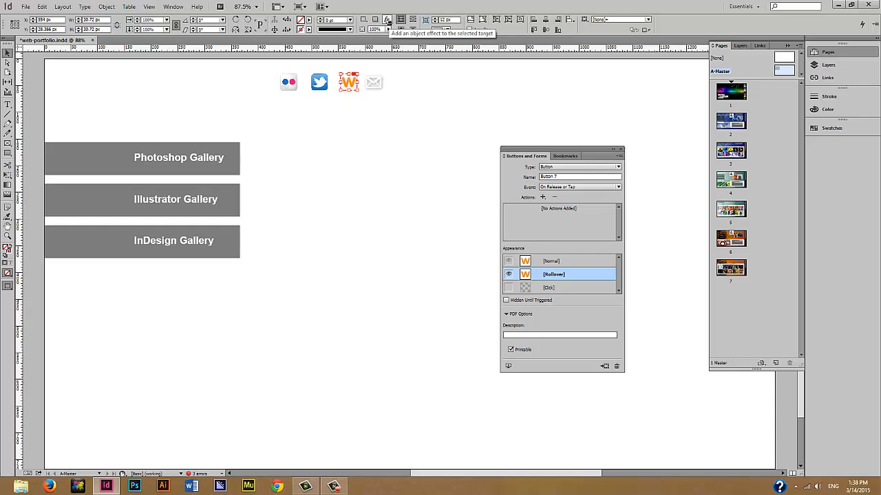
left_click(107, 8)
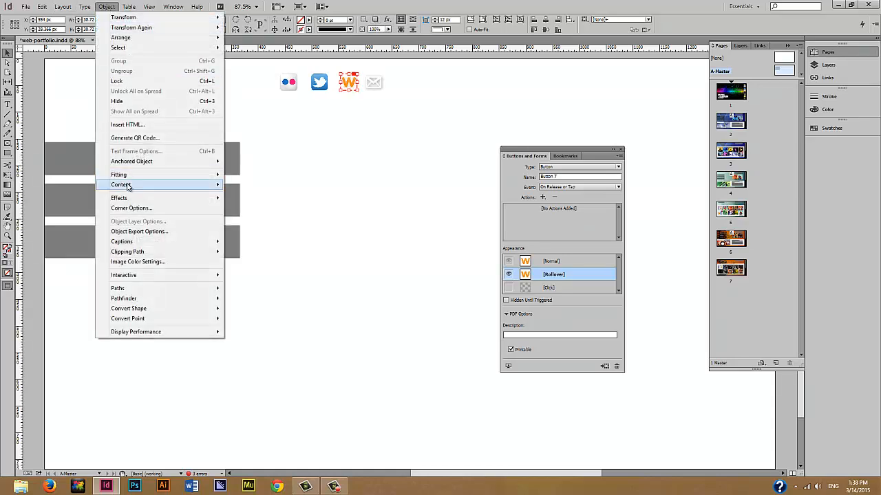
mouse_move(137, 198)
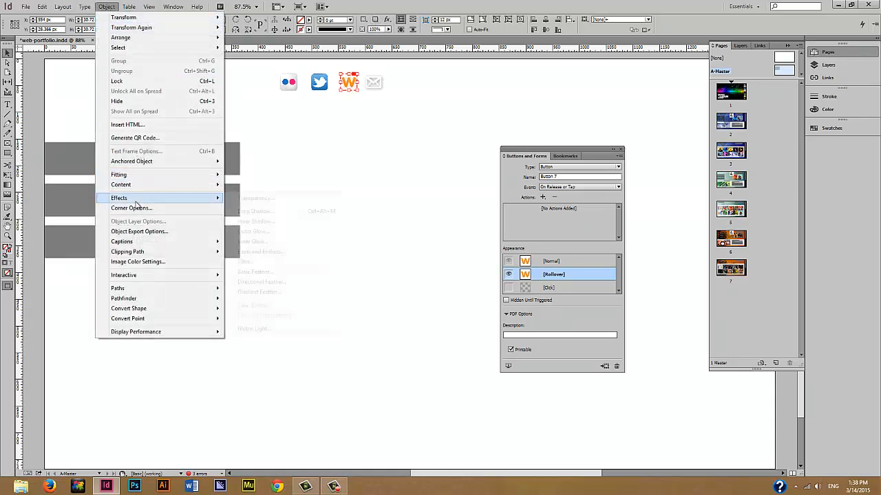
left_click(277, 212)
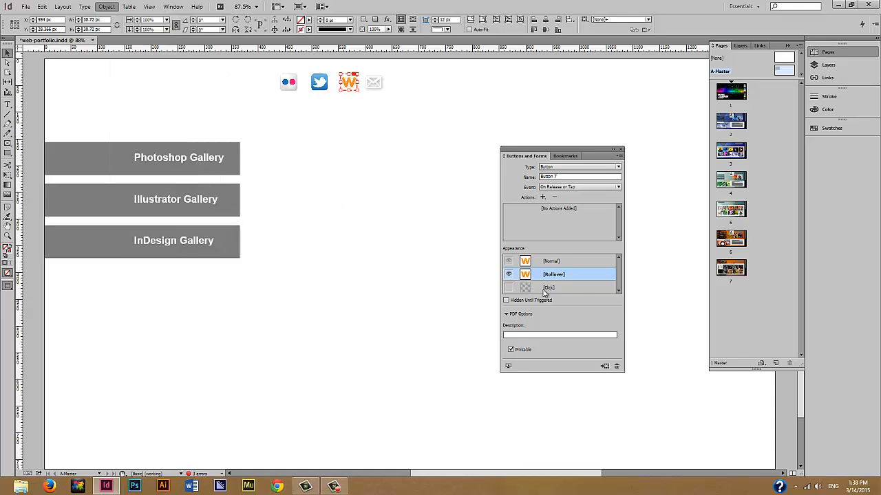
left_click(302, 321)
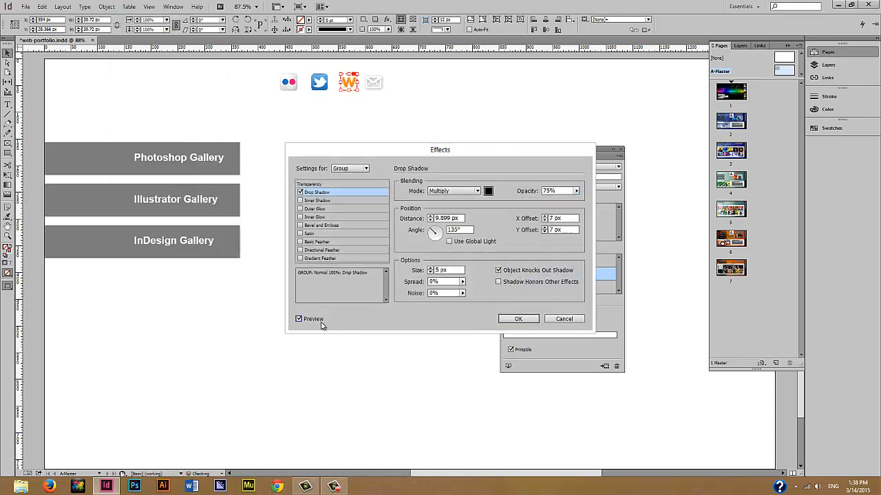
left_click(430, 220)
left_click(429, 220)
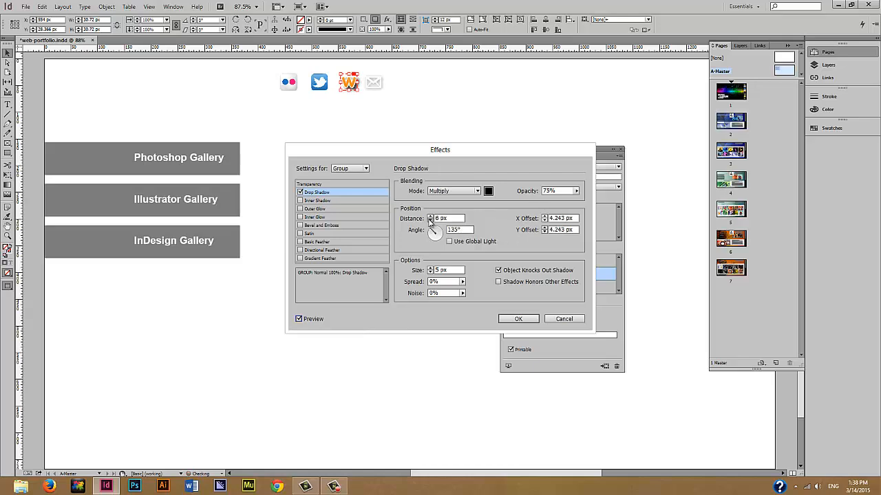
left_click(430, 220)
left_click(431, 274)
left_click(518, 319)
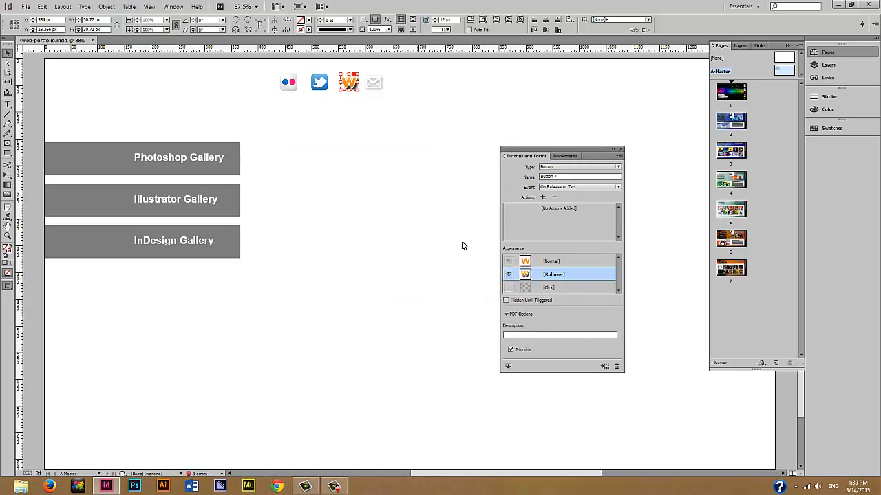
left_click(542, 198)
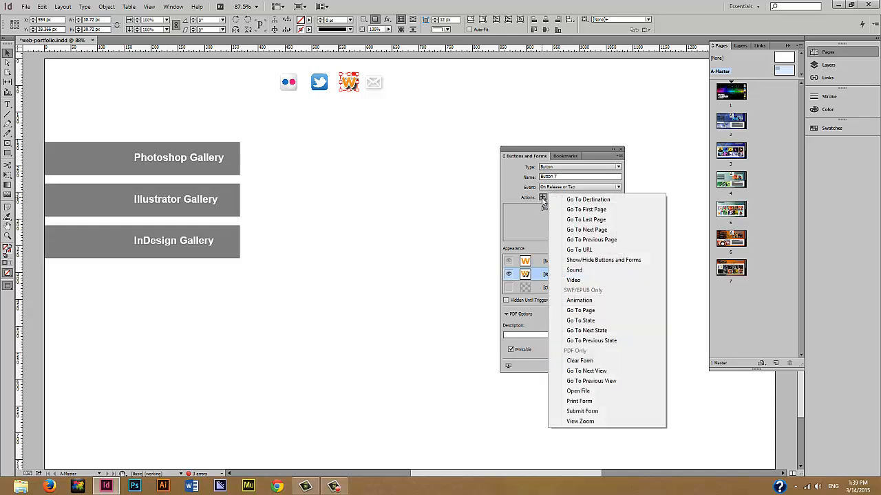
left_click(587, 251)
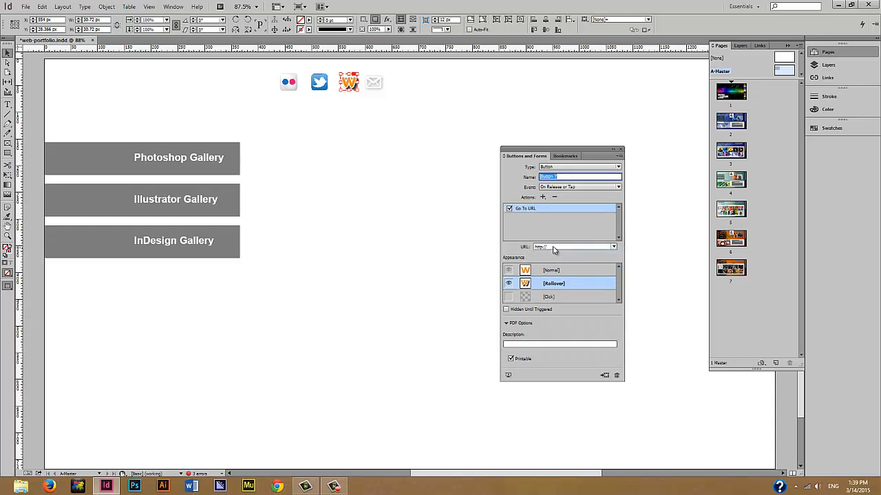
left_click(552, 246)
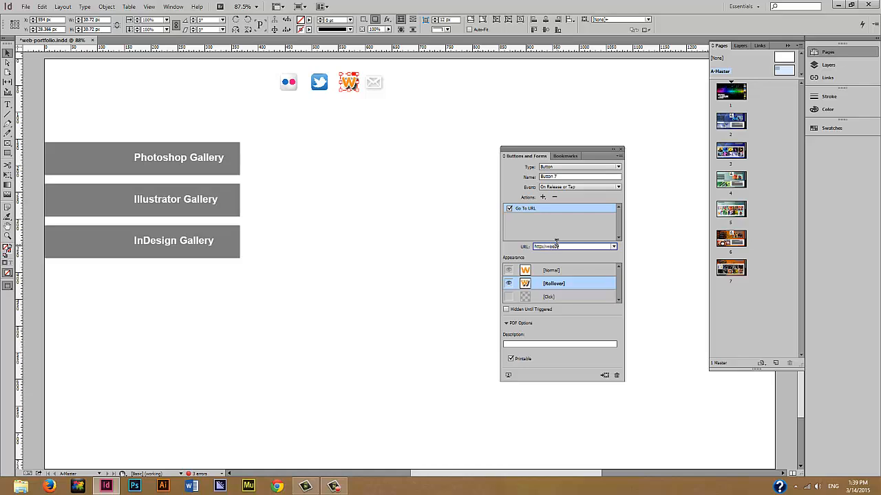
type("com")
left_click(173, 6)
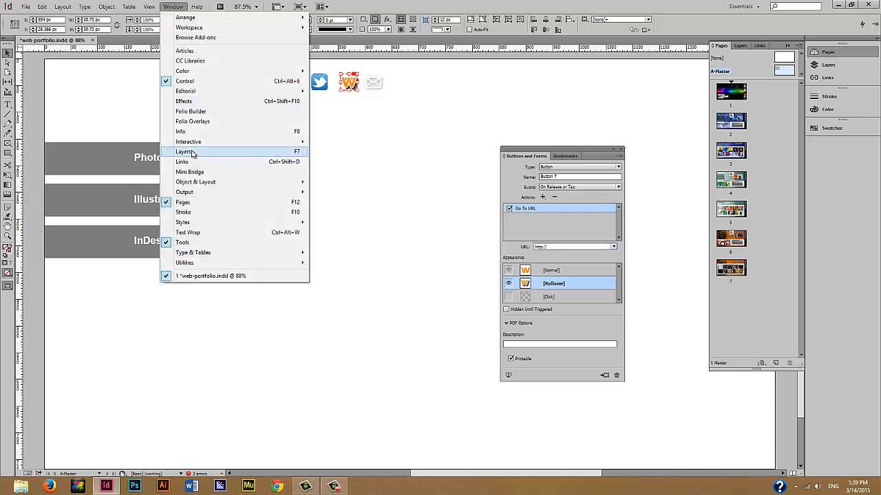
mouse_move(196, 143)
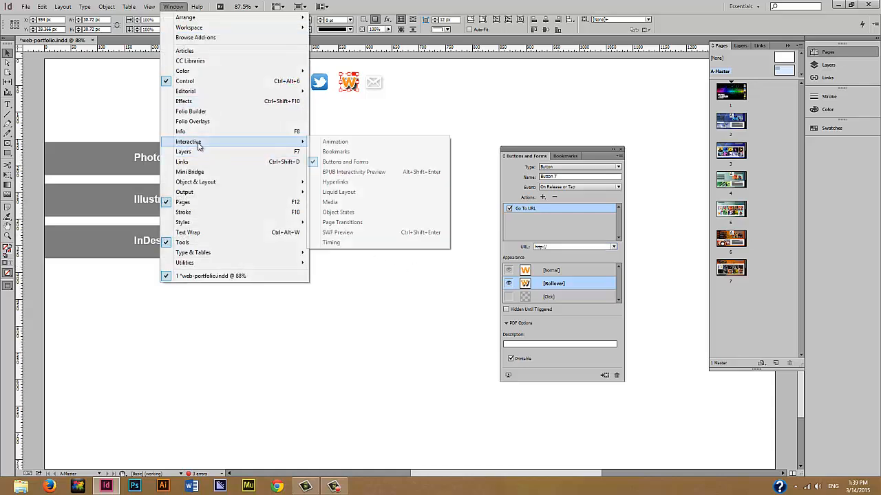
left_click(340, 232)
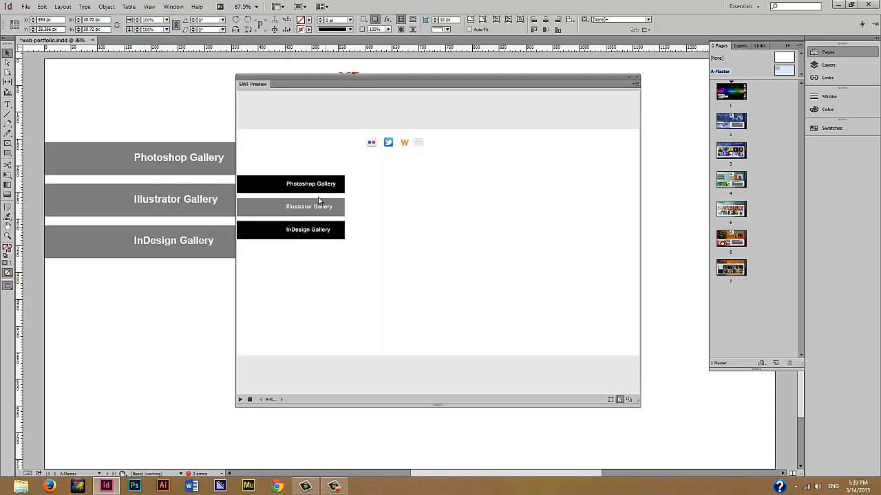
left_click(405, 143)
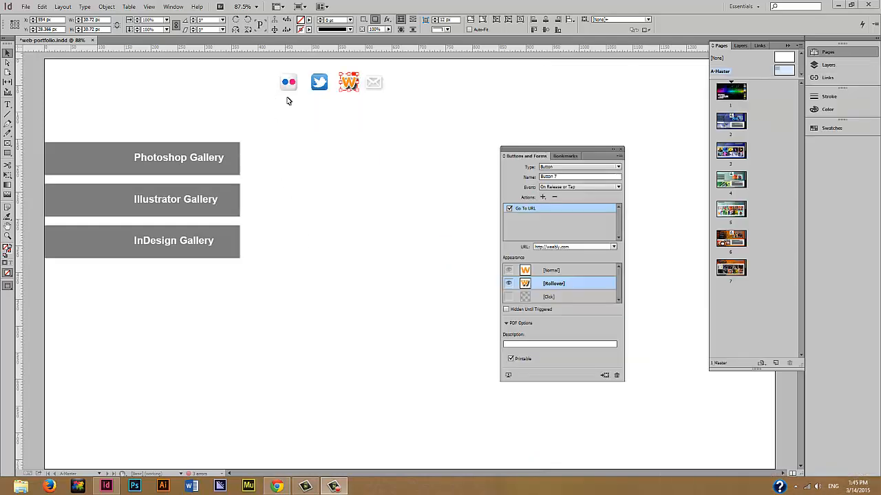
- Convert the mail icon to a button and give its Rollover state a 5 px distance, 4 px size drop shadow
left_click(376, 84)
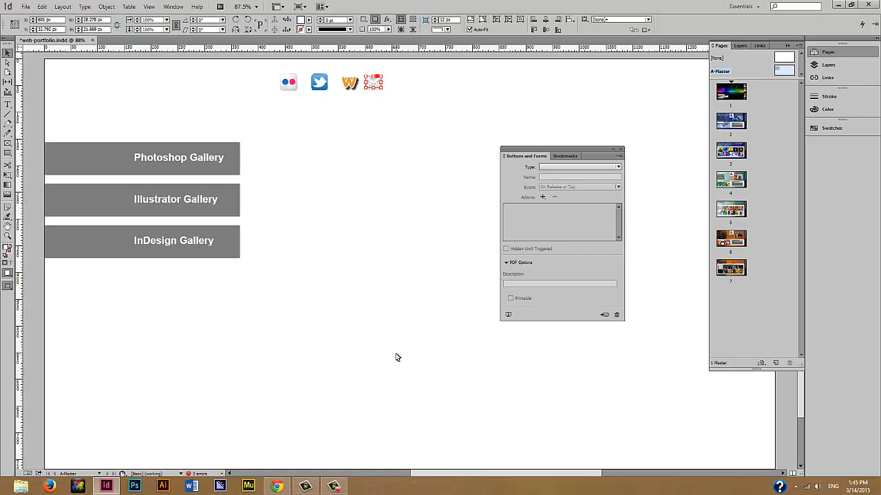
left_click(605, 315)
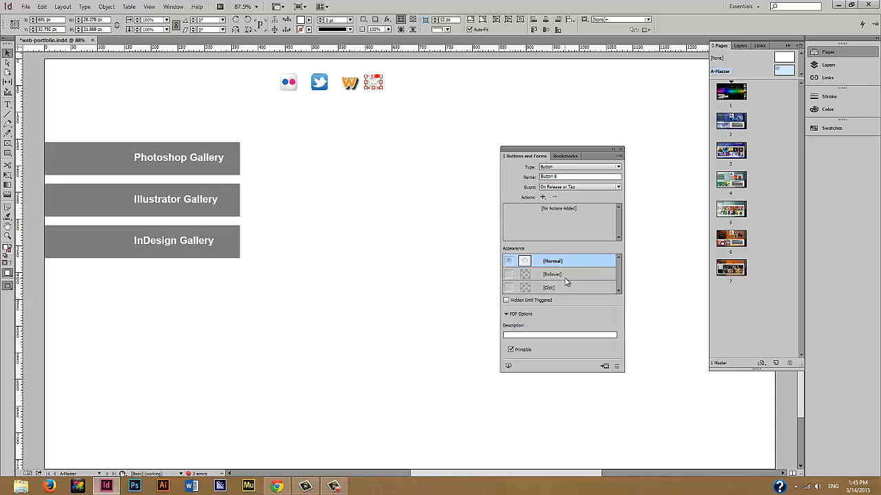
left_click(567, 275)
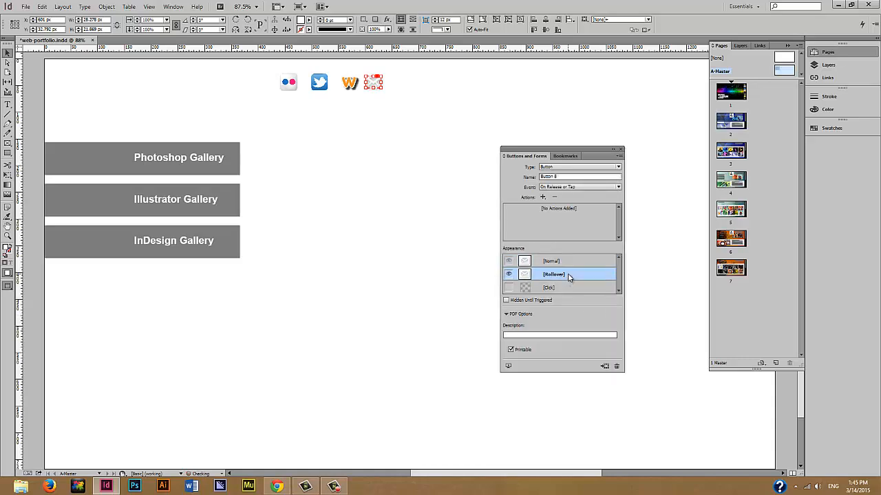
left_click(387, 20)
left_click(427, 34)
left_click(430, 220)
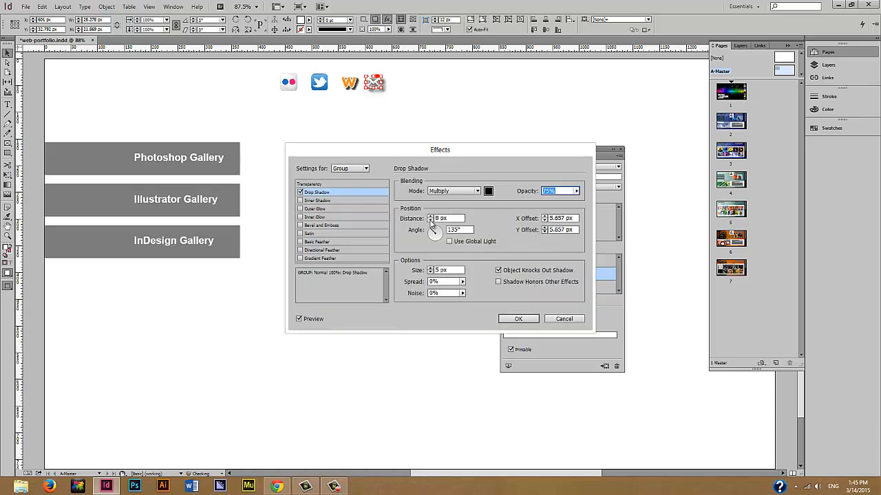
left_click(430, 221)
left_click(430, 272)
left_click(517, 320)
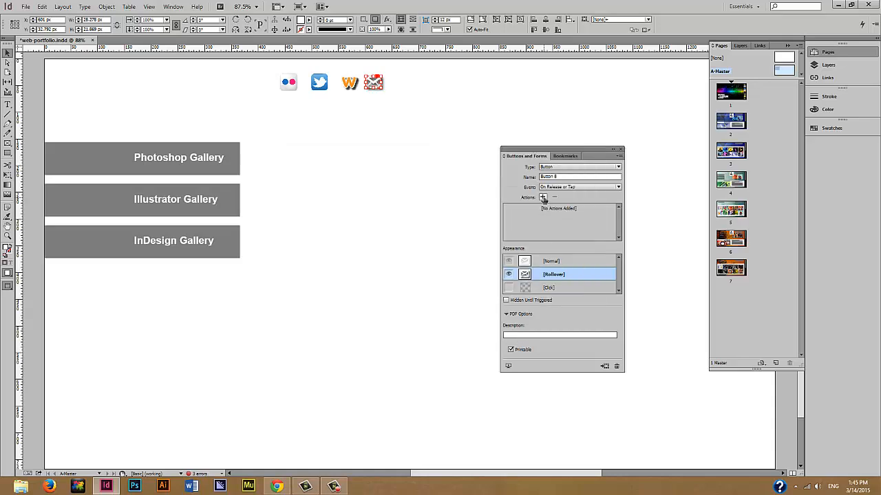
left_click(543, 198)
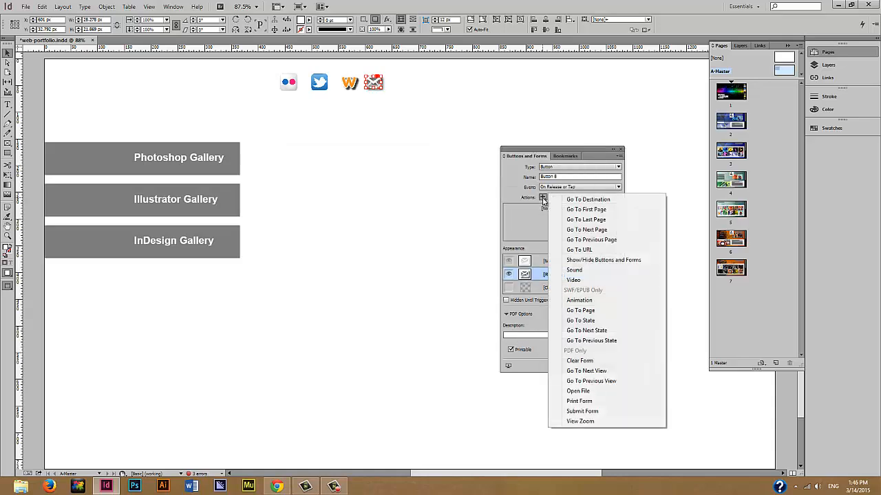
left_click(582, 250)
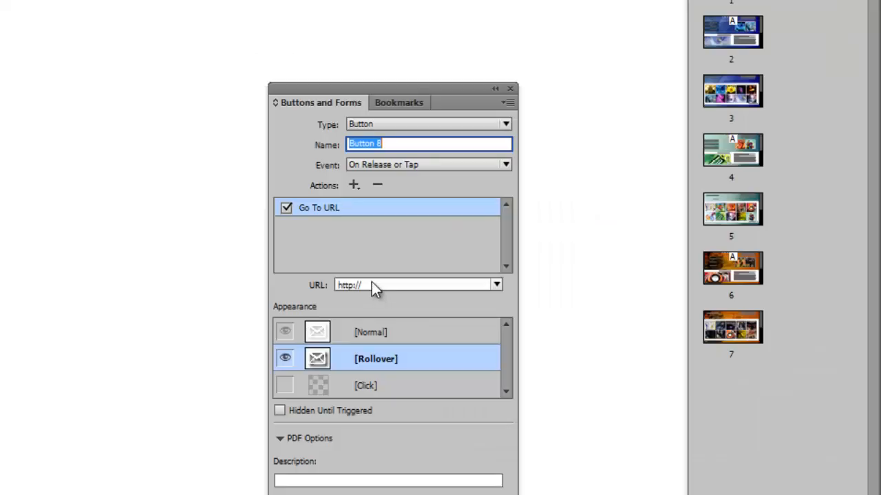
left_click_drag(371, 285, 337, 285)
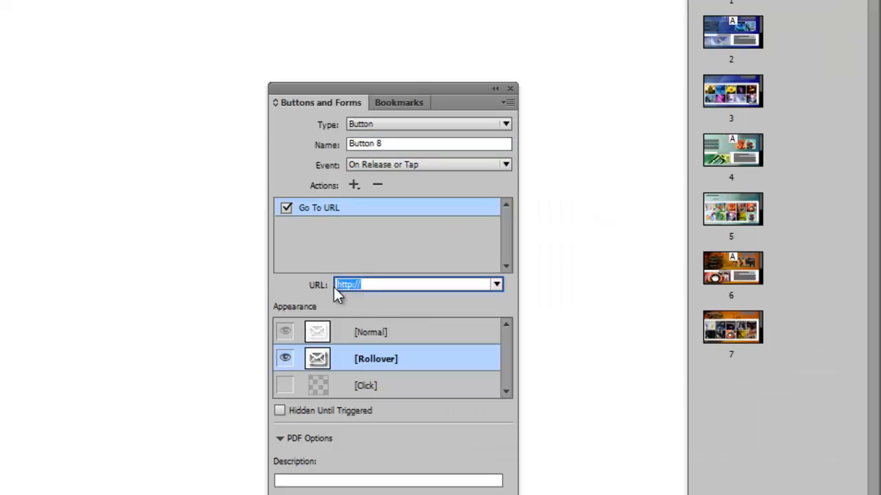
key("BackSpace")
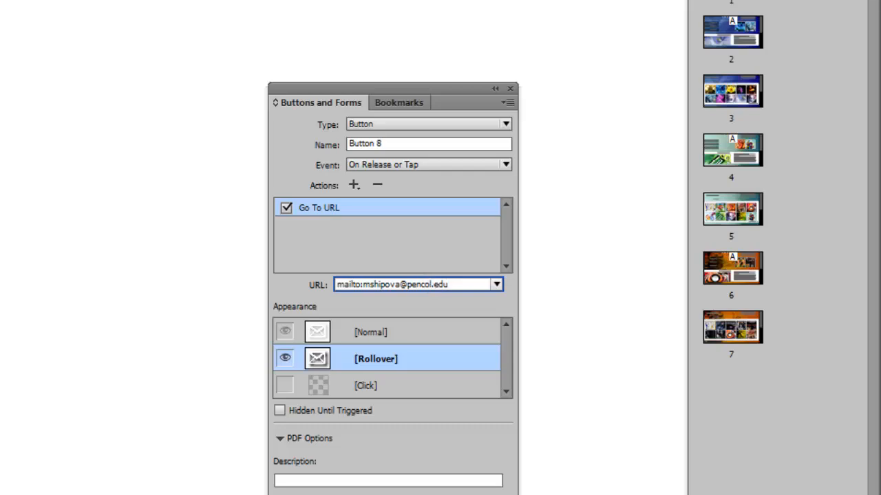
- Preview the page in SWF Preview and test the mail icon's link
left_click(172, 7)
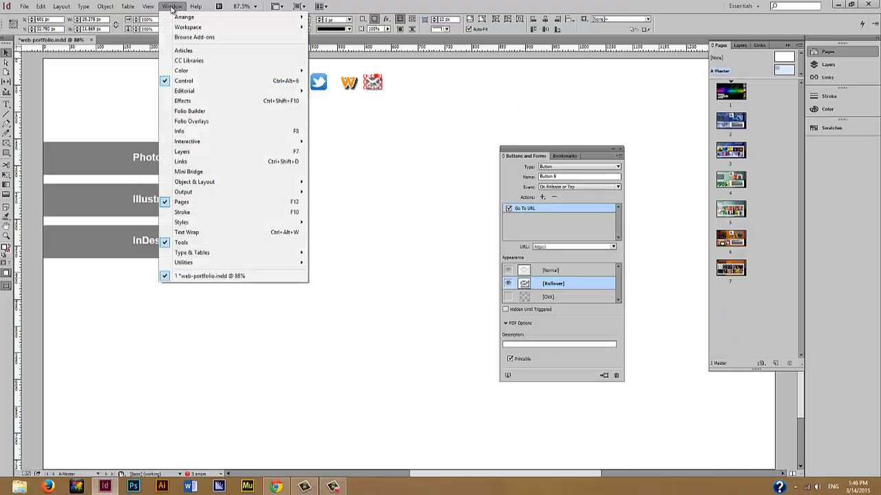
mouse_move(212, 142)
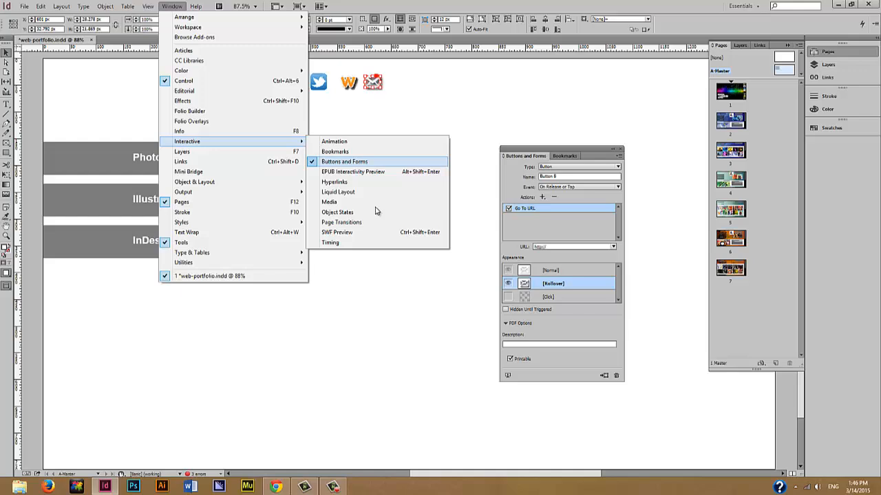
left_click(344, 232)
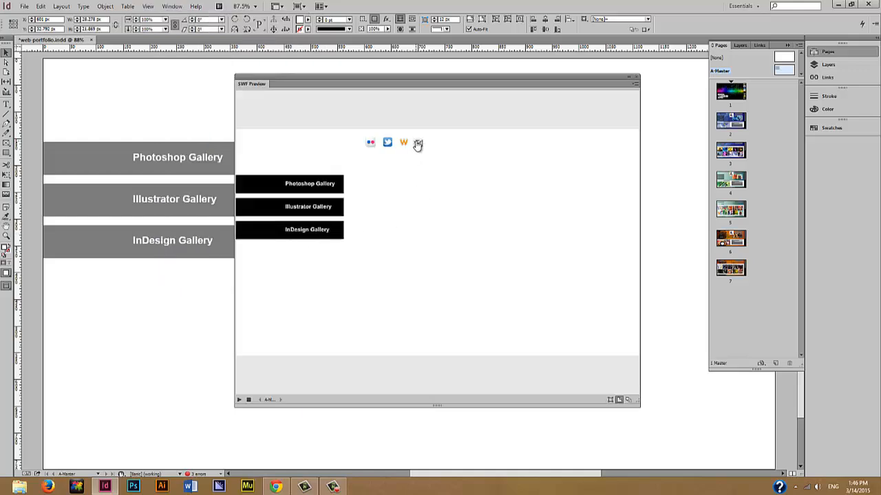
left_click(417, 144)
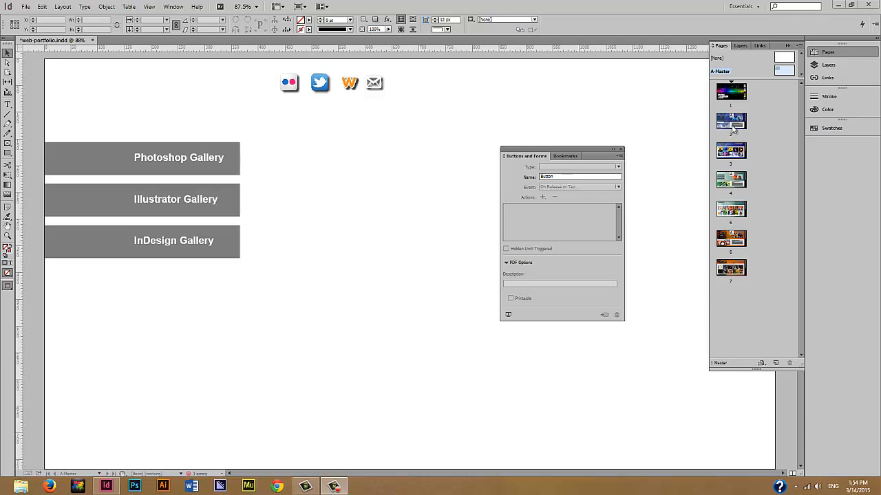
- Step through pages 2 and 4, ending on page 6, InDesign Projects
double_click(732, 122)
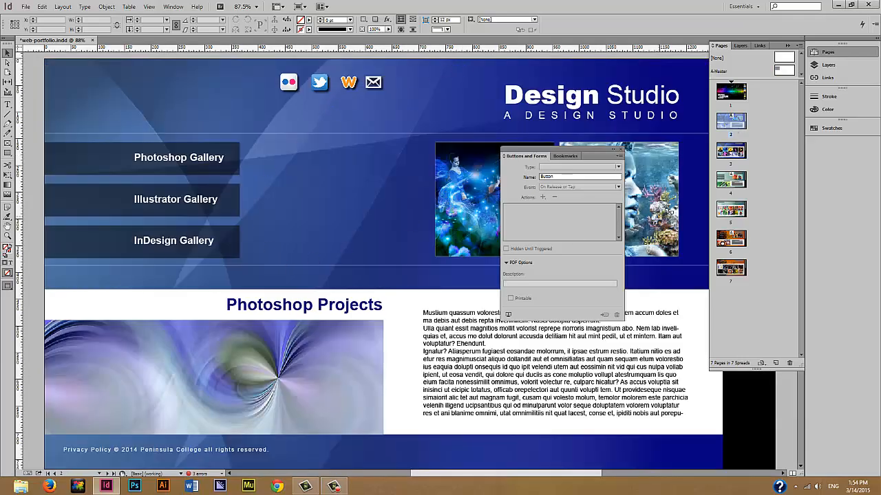
double_click(730, 181)
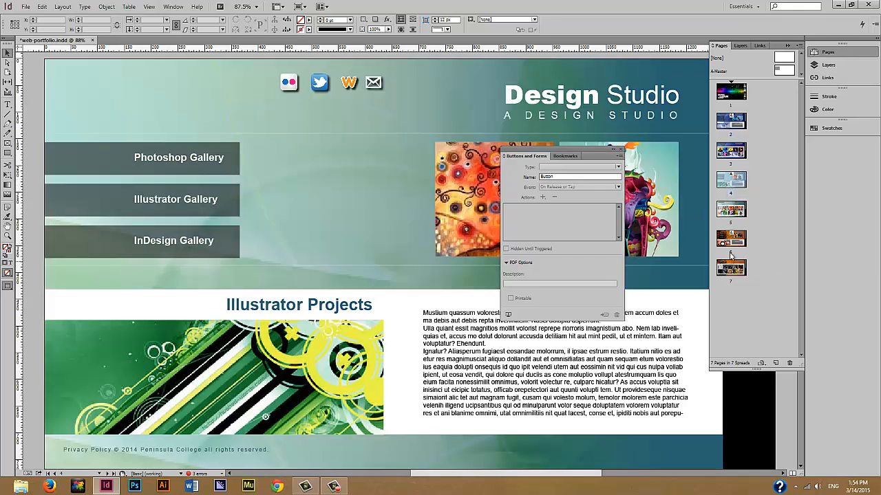
double_click(732, 239)
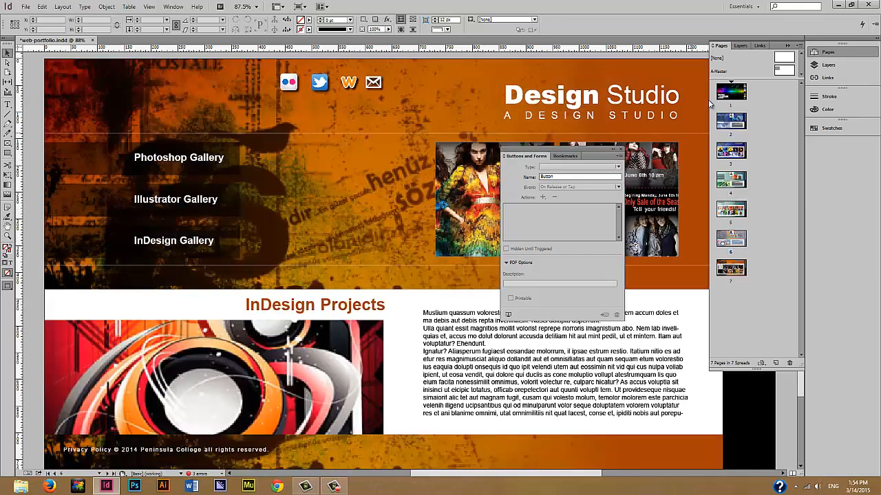
- On page 3, replace the arrow button's Go To Next Page action with a new Go To Next Page action
double_click(738, 154)
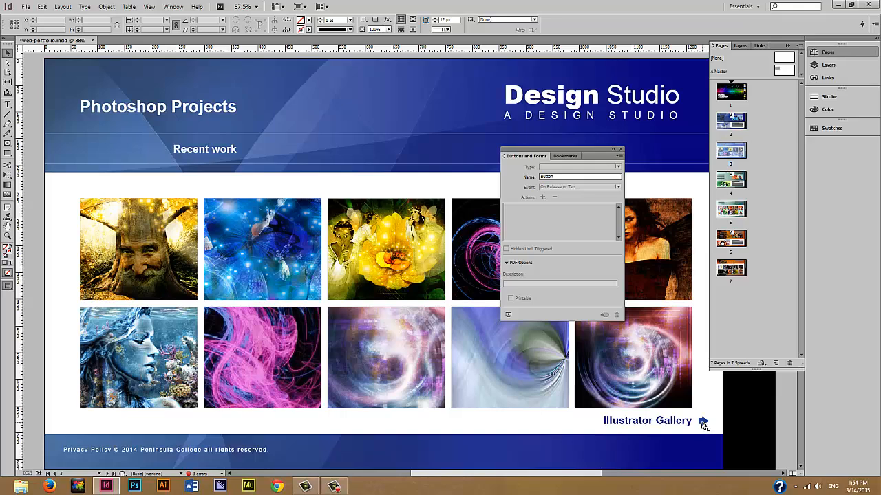
left_click(703, 423)
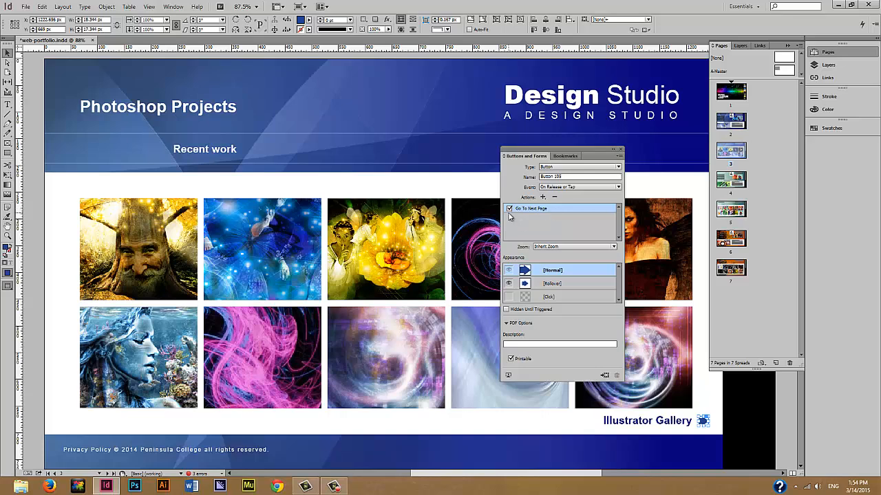
left_click(554, 198)
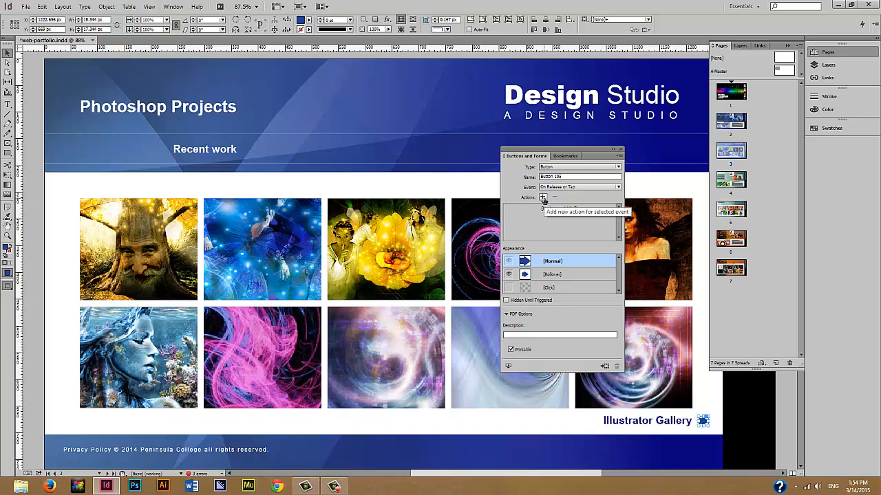
left_click(543, 197)
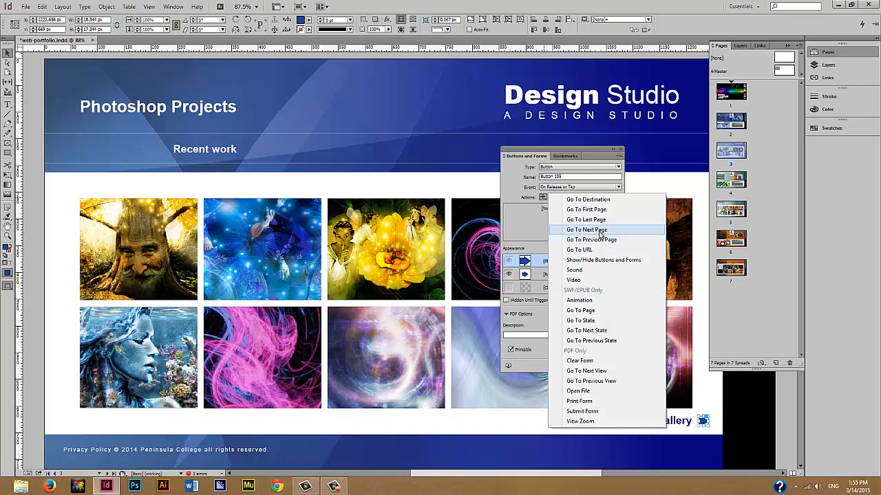
left_click(600, 231)
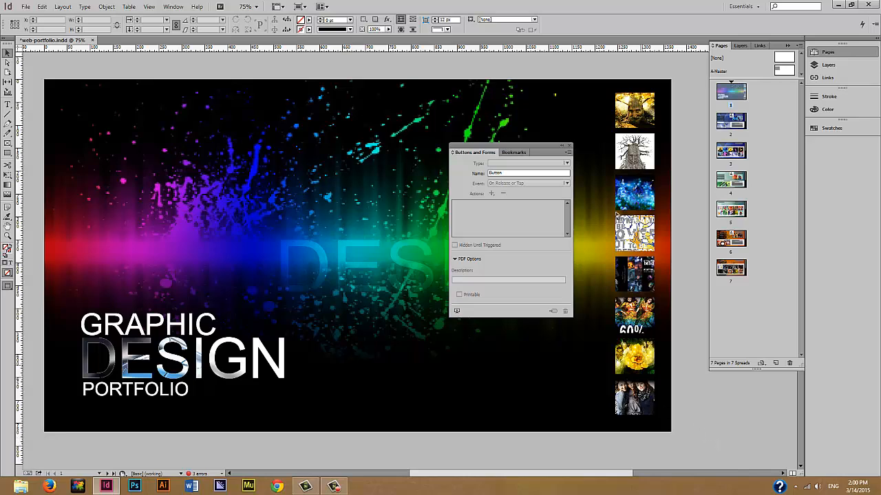
- Make the first two cover thumbnails buttons that go to pages 2 and 3
left_click(623, 105)
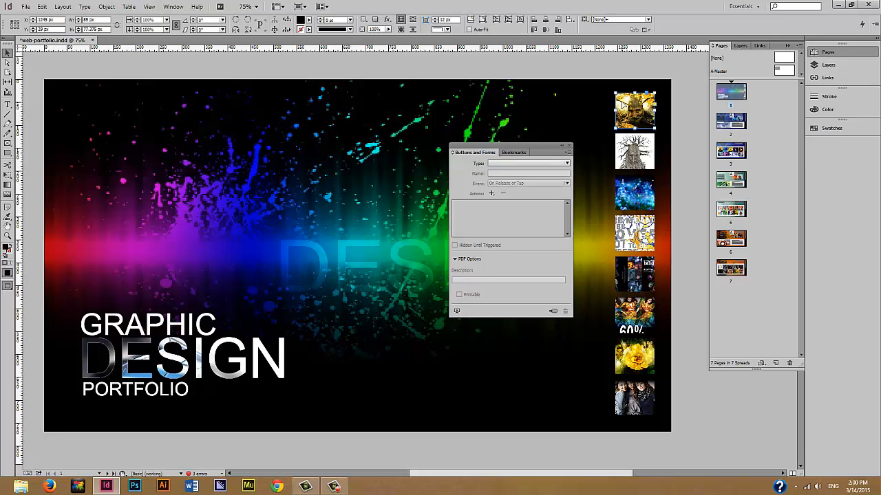
left_click(553, 312)
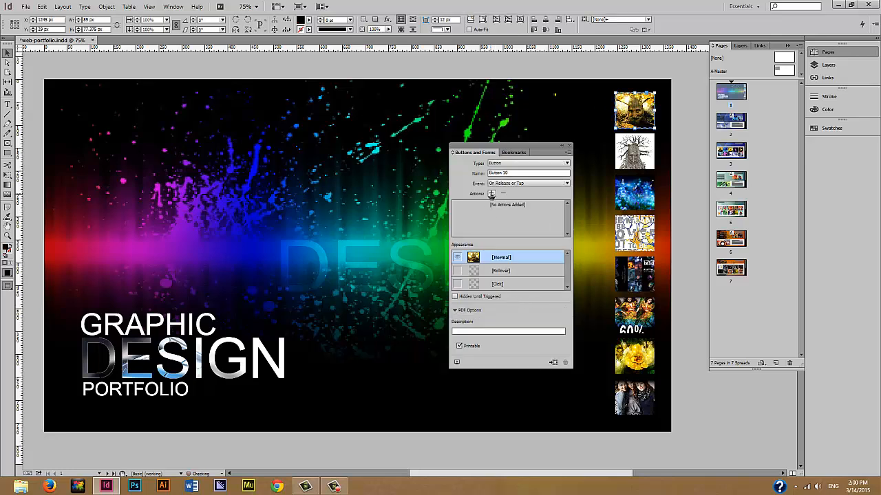
left_click(491, 195)
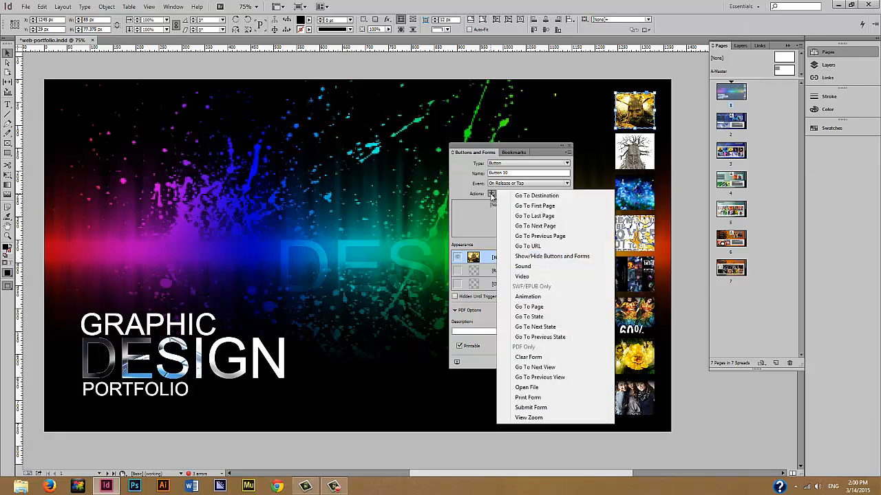
left_click(529, 307)
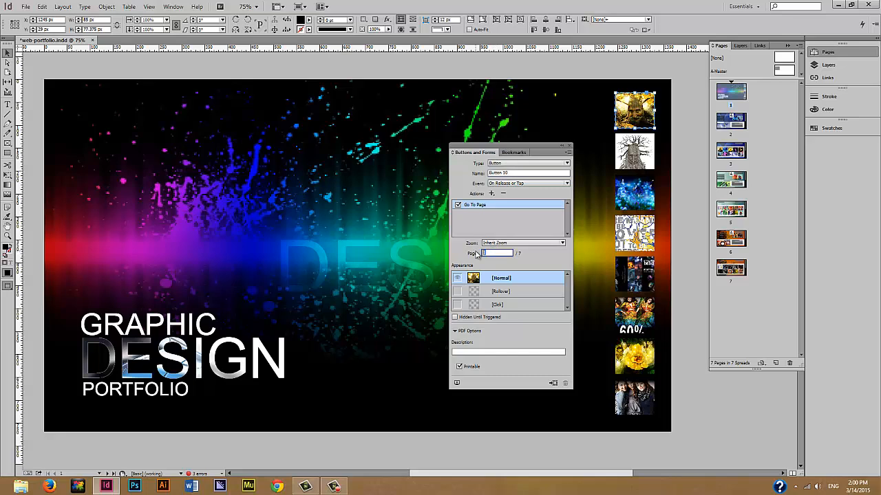
type("2")
left_click(649, 153)
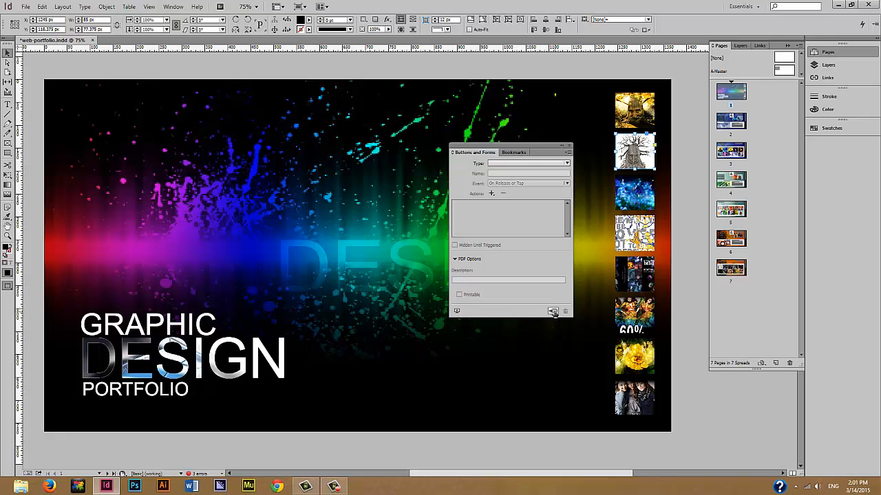
left_click(554, 312)
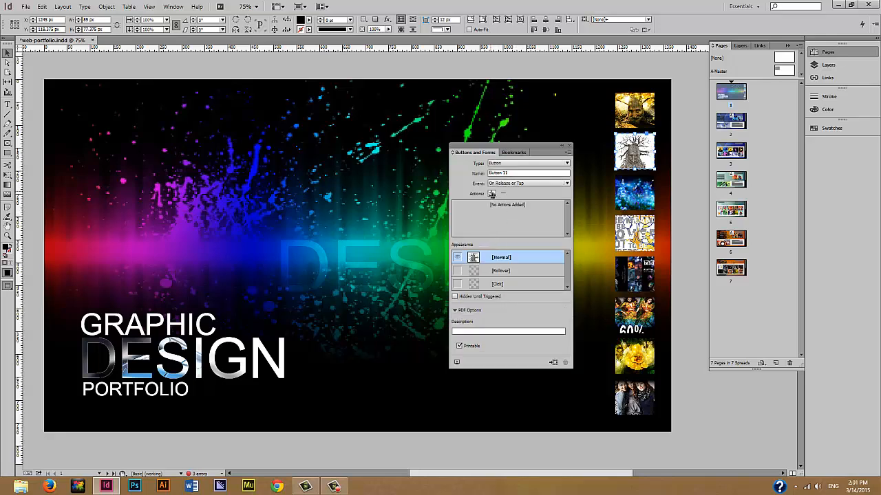
left_click(491, 194)
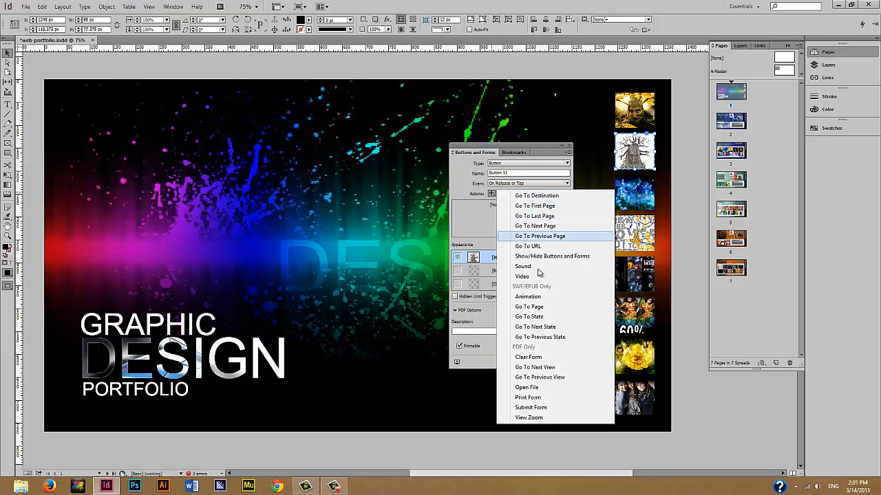
left_click(538, 305)
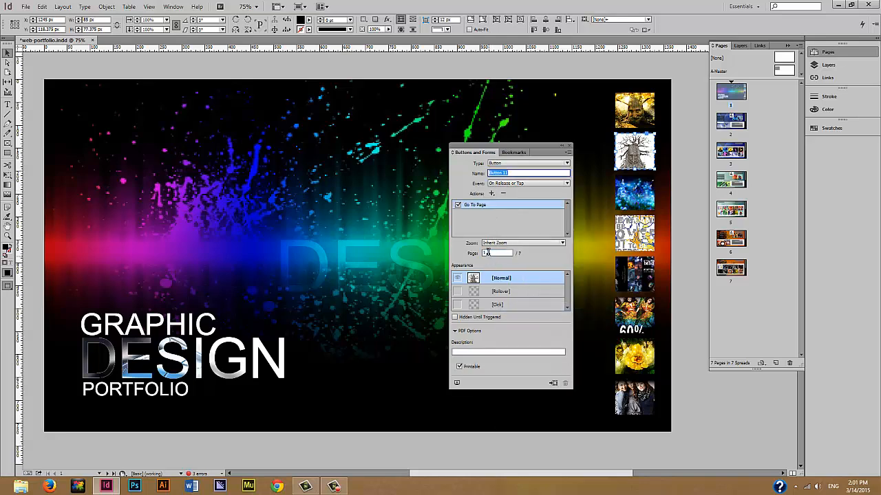
type("3")
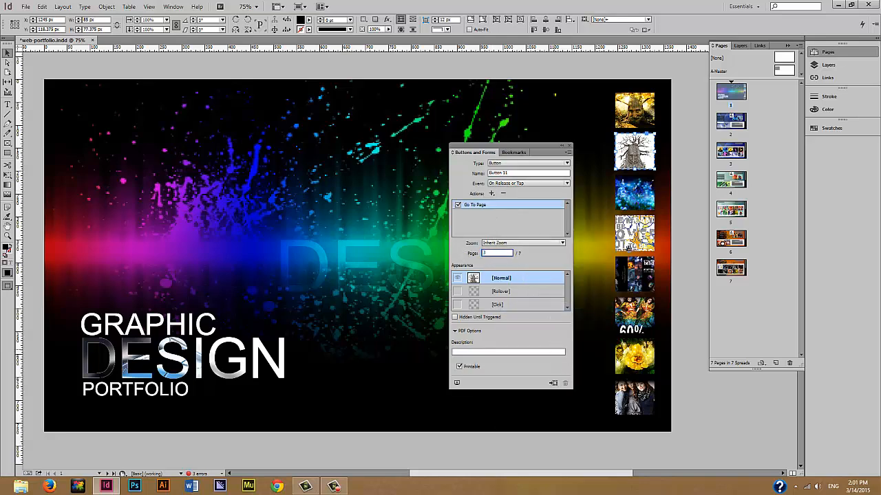
- Give the third and fourth thumbnails Go To Page actions to pages 4 and 5
left_click(651, 202)
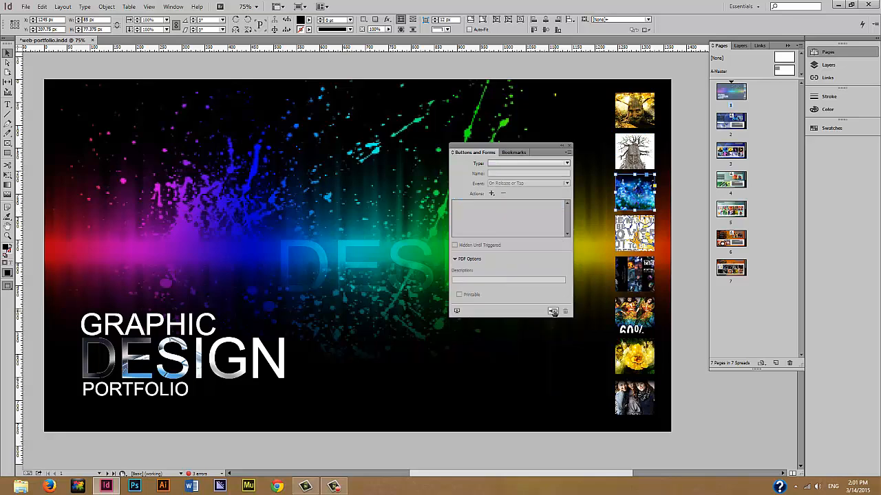
left_click(491, 194)
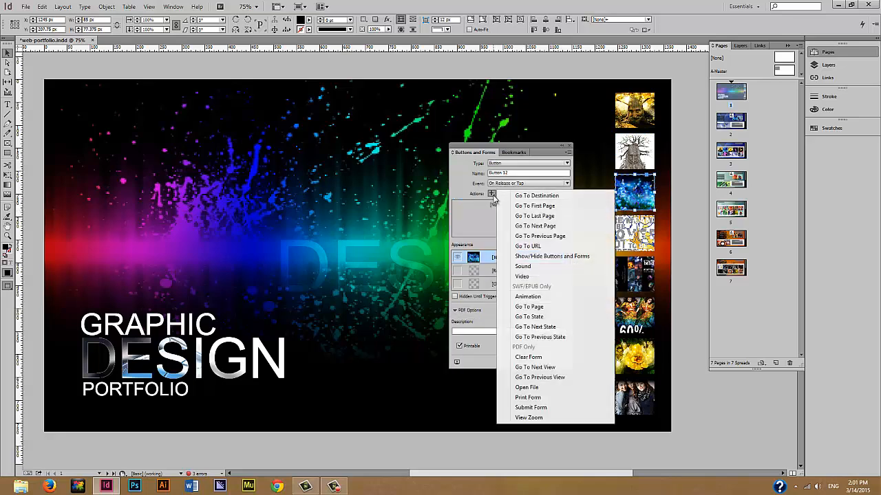
left_click(538, 307)
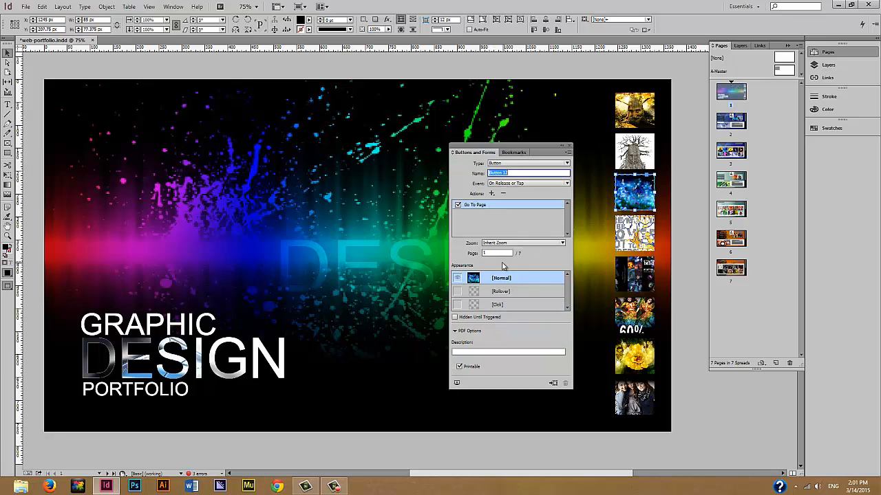
type("4")
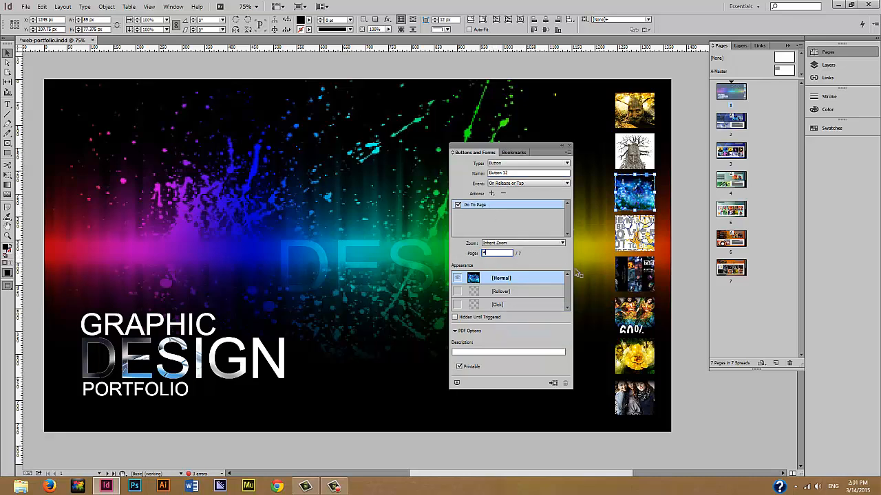
left_click(646, 233)
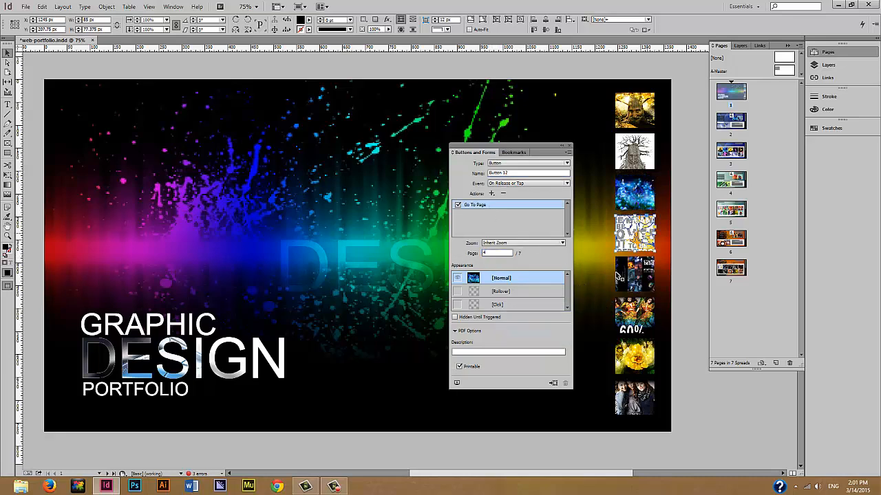
left_click(553, 312)
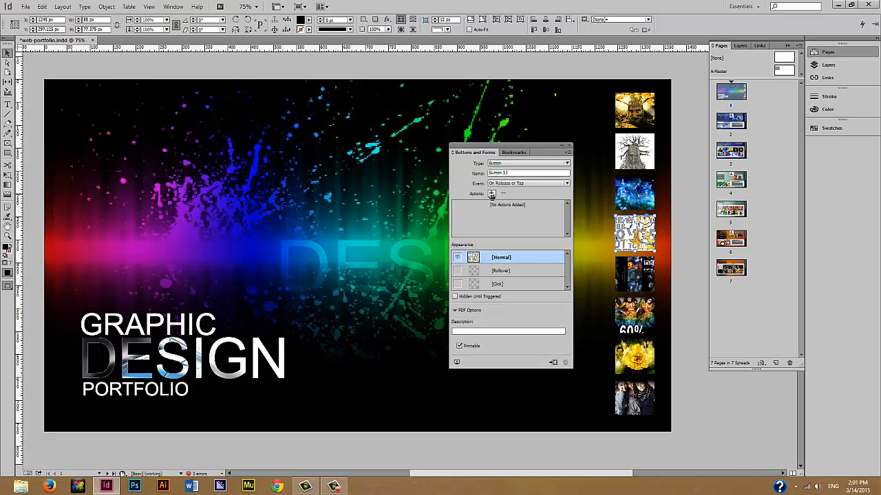
left_click(491, 193)
left_click(530, 306)
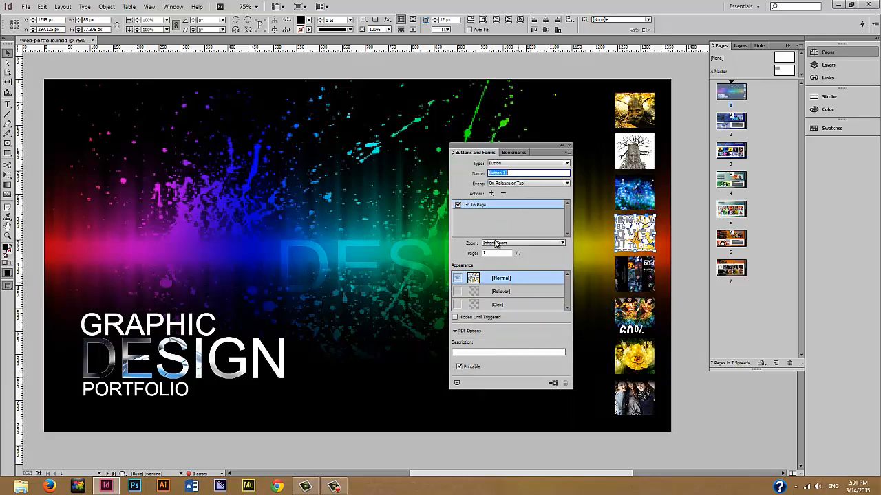
type("5")
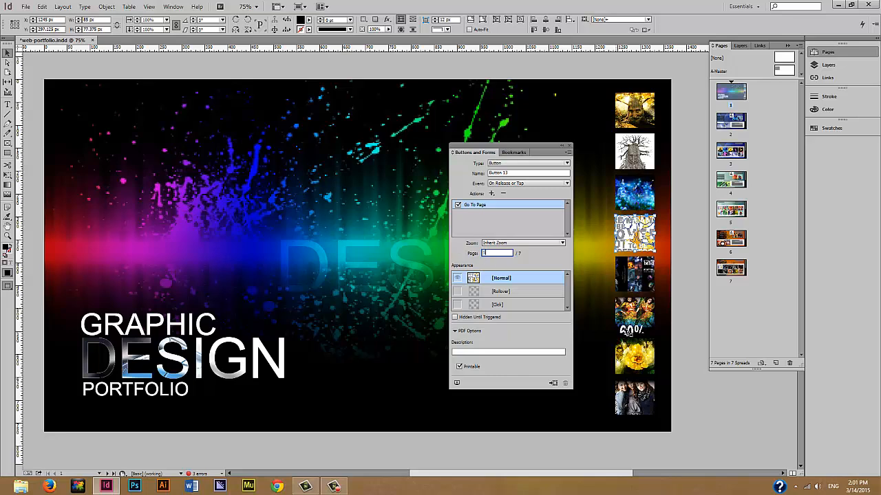
- Convert the fifth thumbnail to a button with a Go To Page action
left_click(646, 274)
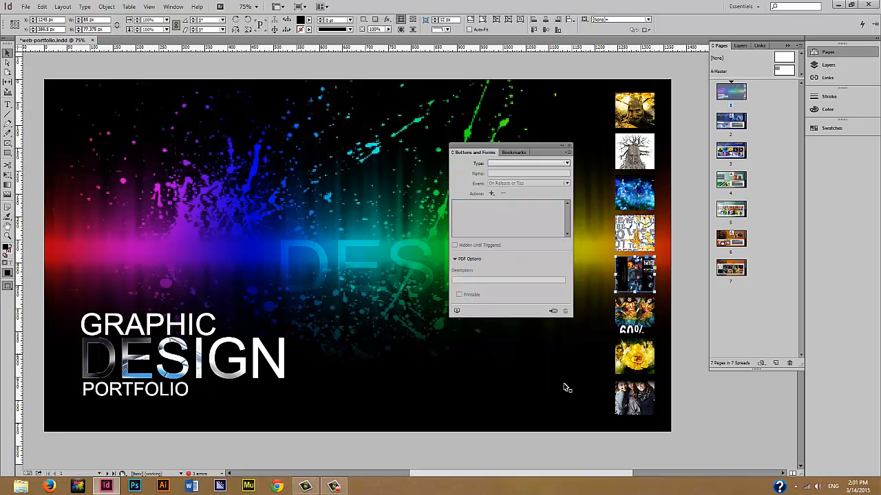
left_click(554, 311)
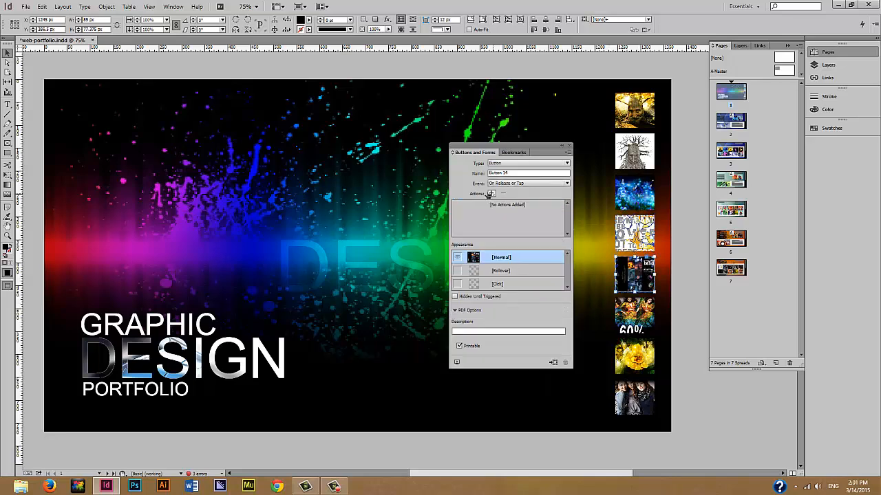
left_click(491, 193)
left_click(529, 306)
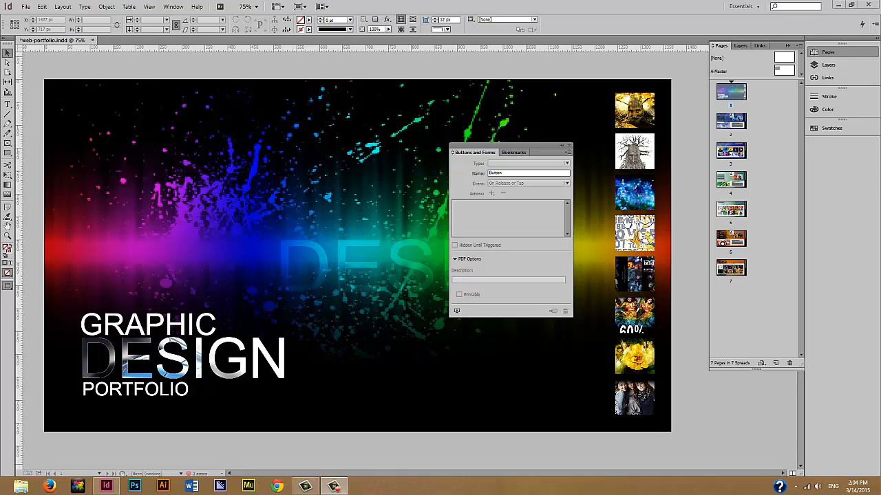
- Export the portfolio as web-portfolio in Flash Player (SWF) format with an HTML file, viewing it afterwards
left_click(24, 9)
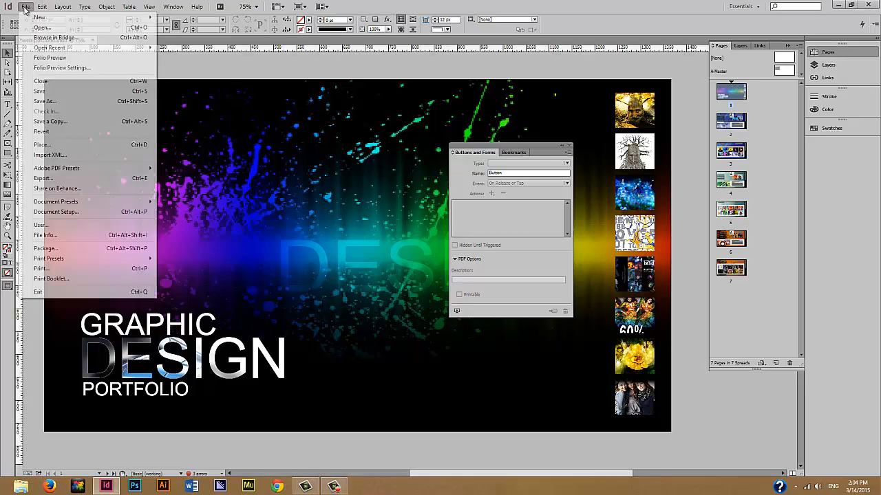
left_click(68, 181)
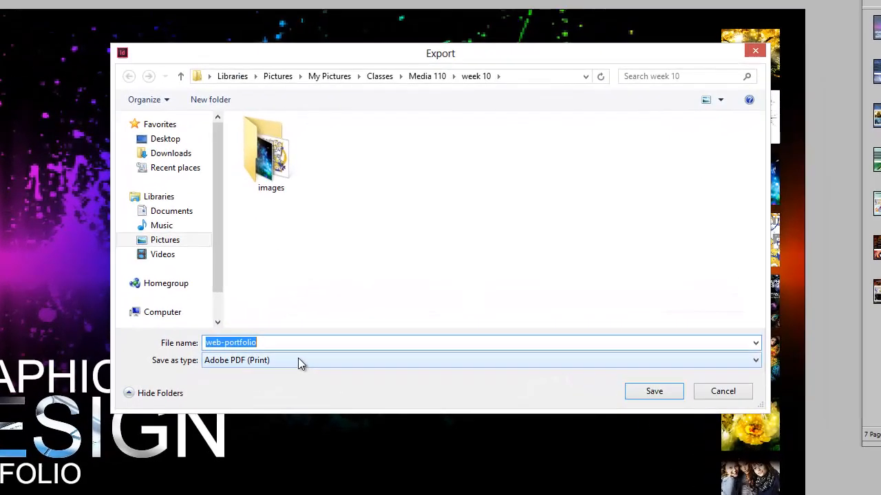
left_click(298, 360)
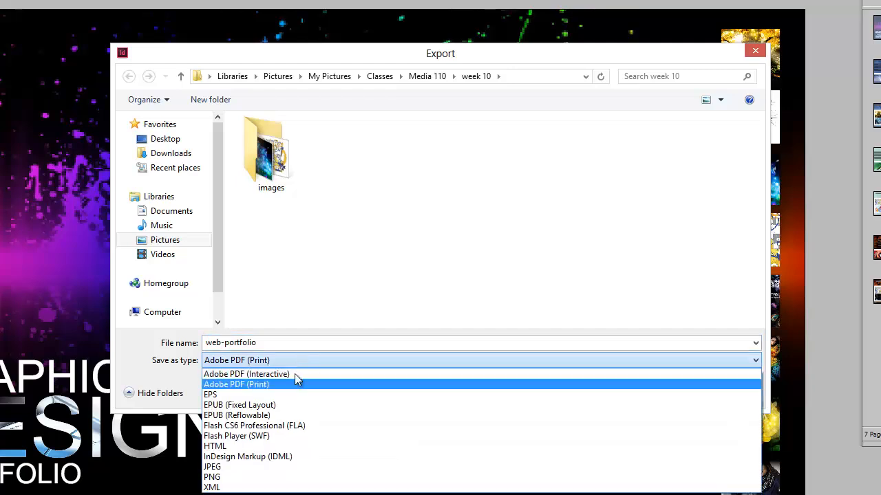
left_click(288, 436)
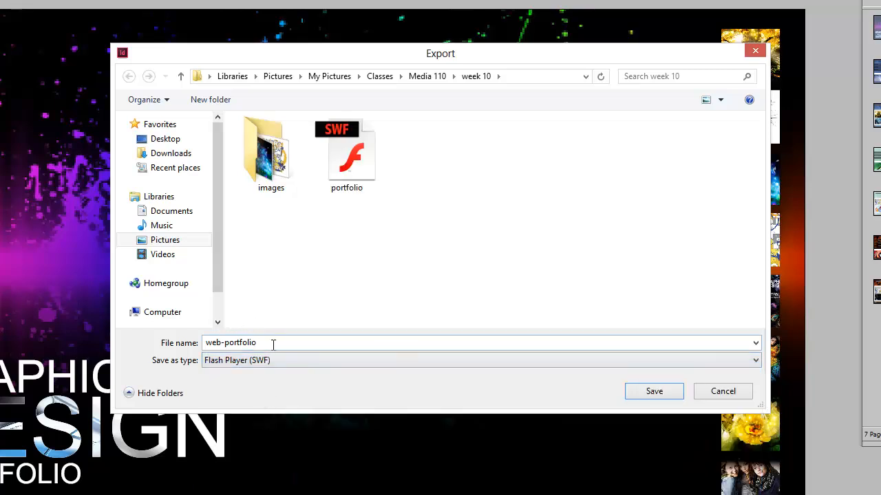
left_click(652, 393)
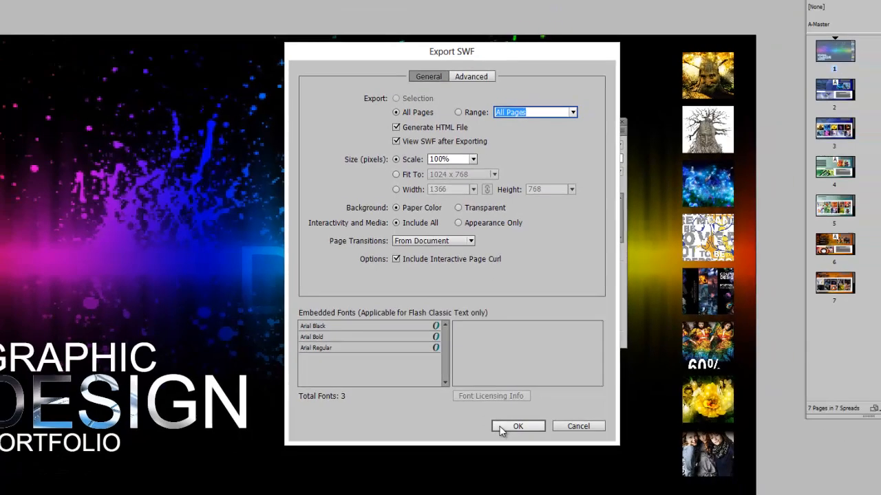
left_click(534, 455)
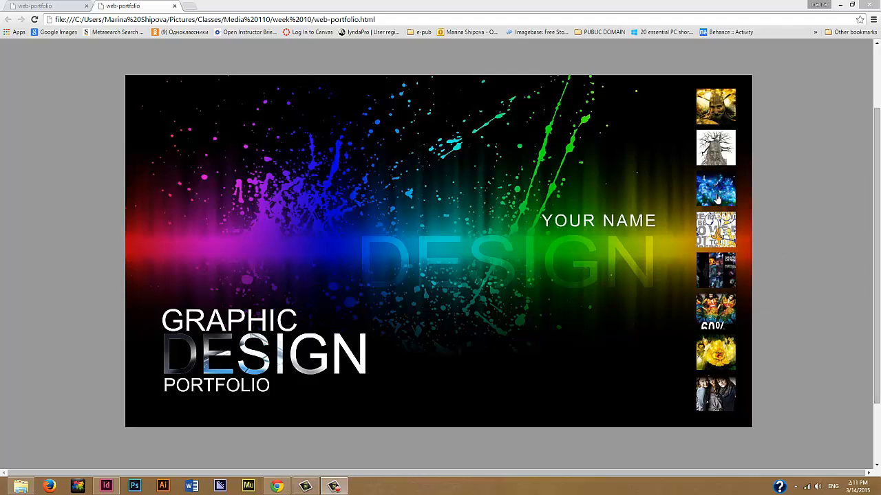
- Click through the SWF's thumbnails, arrows and gallery buttons in Chrome, ending at the Photoshop recent work gallery
left_click(856, 191)
key("Right")
left_click(688, 388)
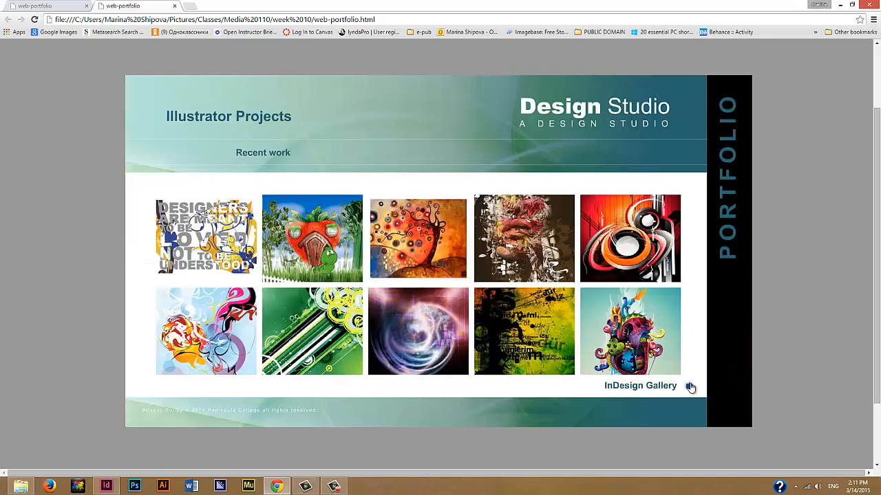
left_click(687, 387)
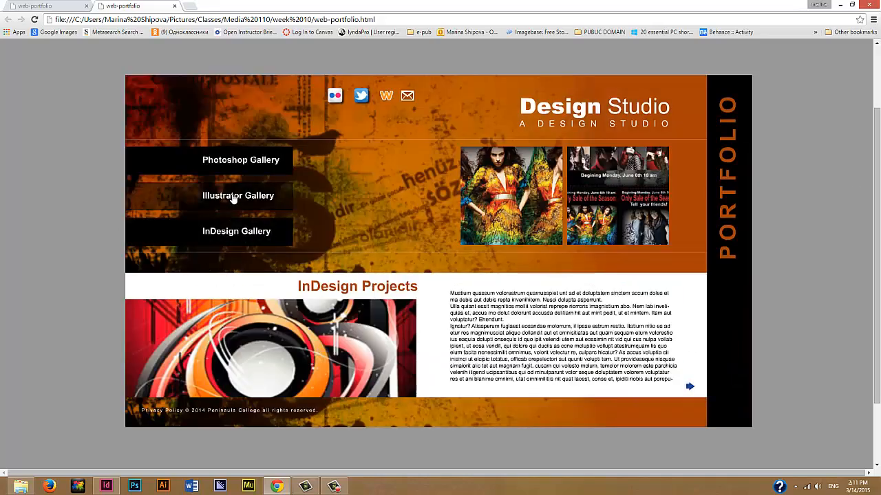
left_click(231, 198)
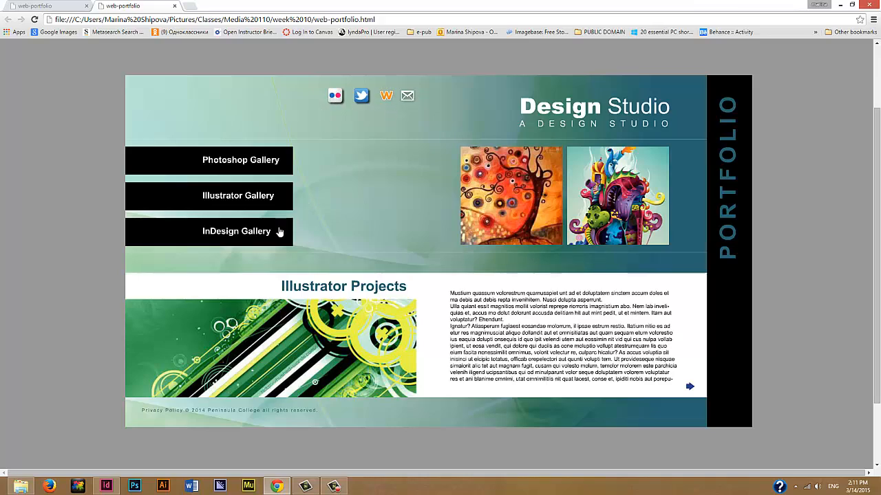
left_click(255, 164)
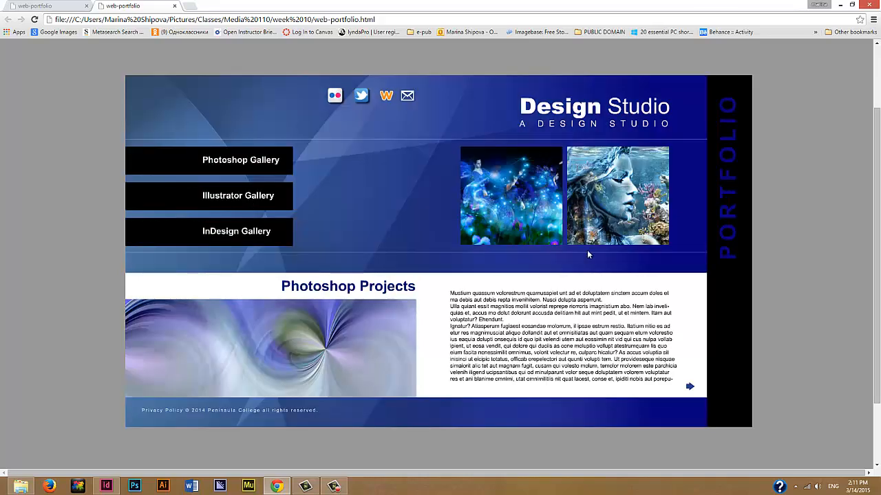
left_click(687, 386)
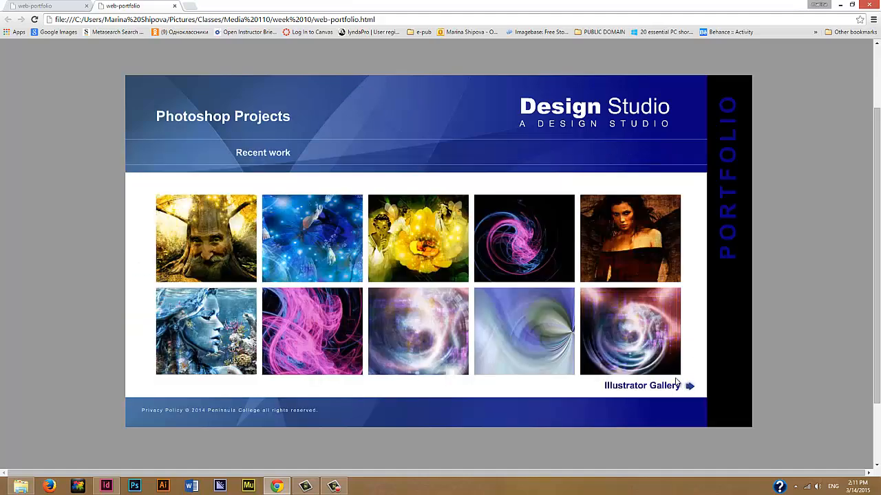